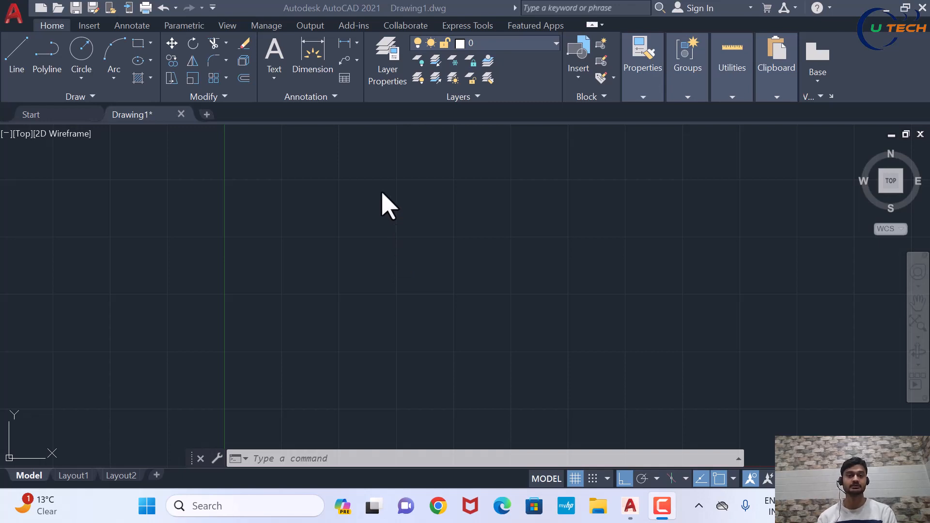
pyautogui.scroll(-2, 315, 264)
pyautogui.scroll(-4, 174, 322)
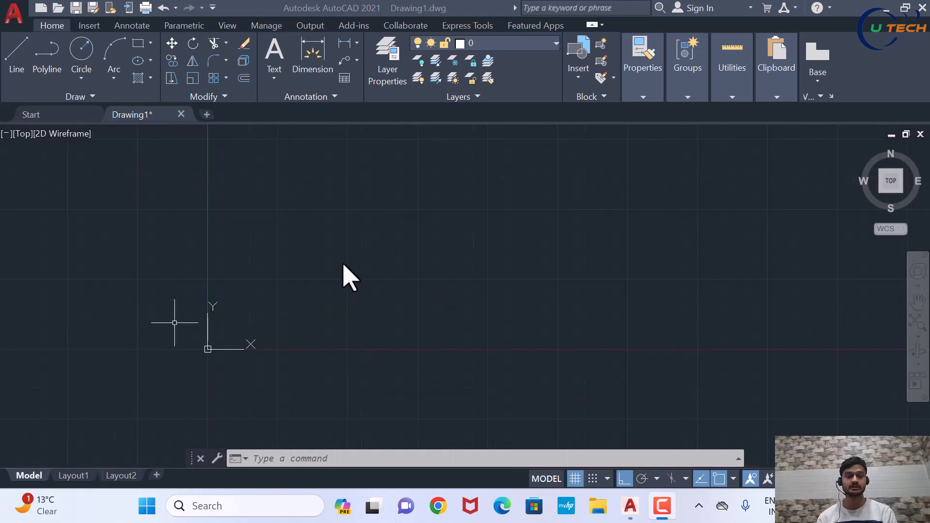
pyautogui.scroll(2, 343, 264)
pyautogui.scroll(2, 320, 247)
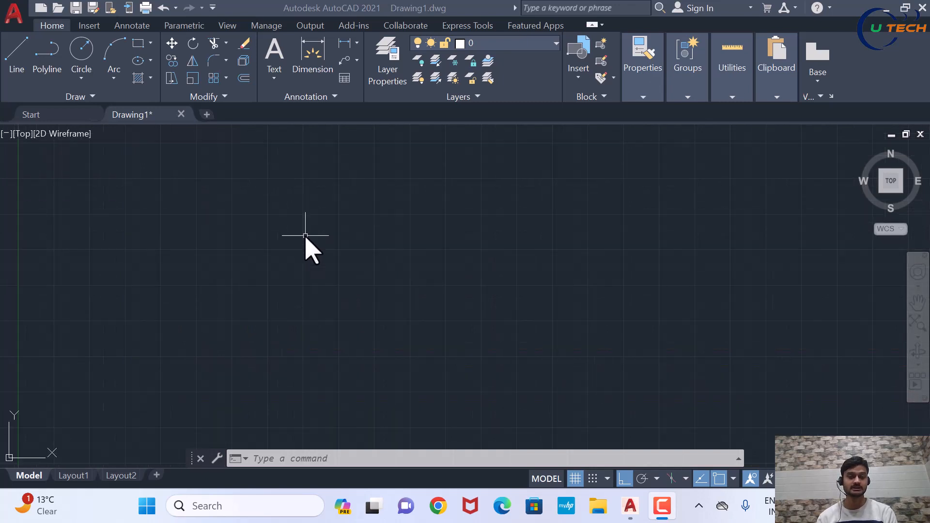
pyautogui.scroll(-2, 314, 299)
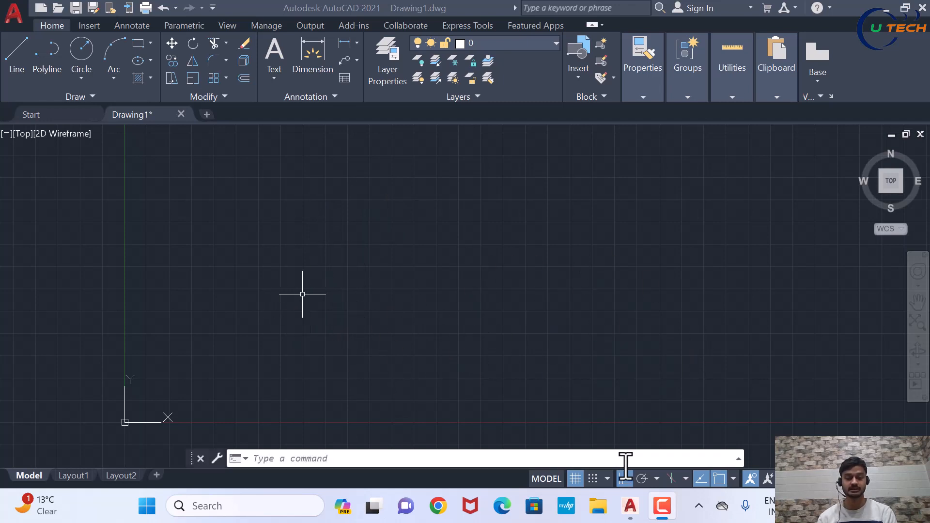
# Step: Switch on isometric drafting with the left isoplane active
pyautogui.click(672, 477)
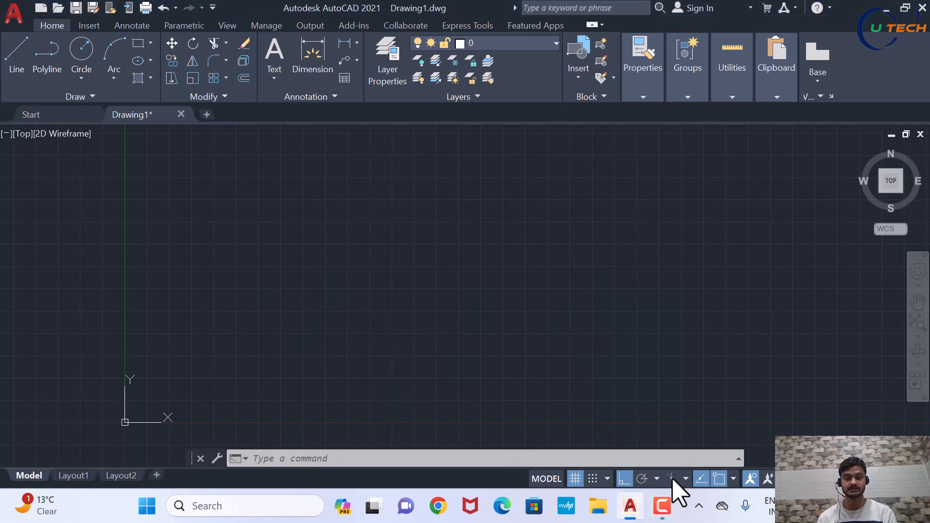
pyautogui.click(671, 478)
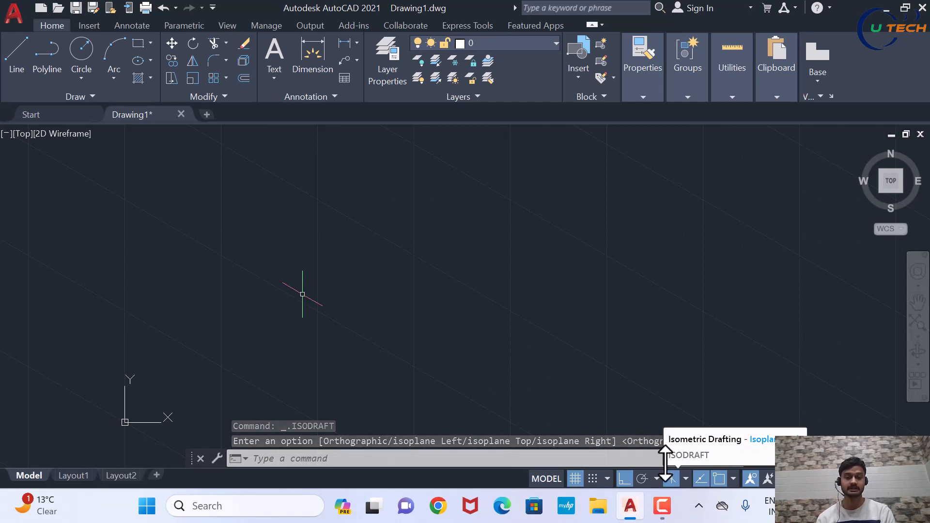
pyautogui.scroll(-4, 288, 321)
pyautogui.scroll(2, 381, 307)
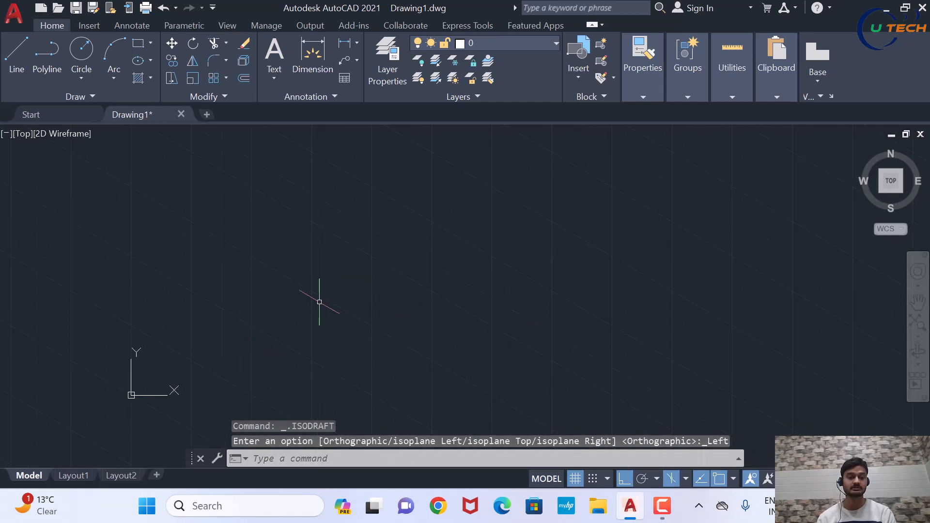
# Step: Draw a 76-unit line sloping down at 330° on the left isoplane as the lower edge of the base's front face
pyautogui.write('l')
pyautogui.press('Return')
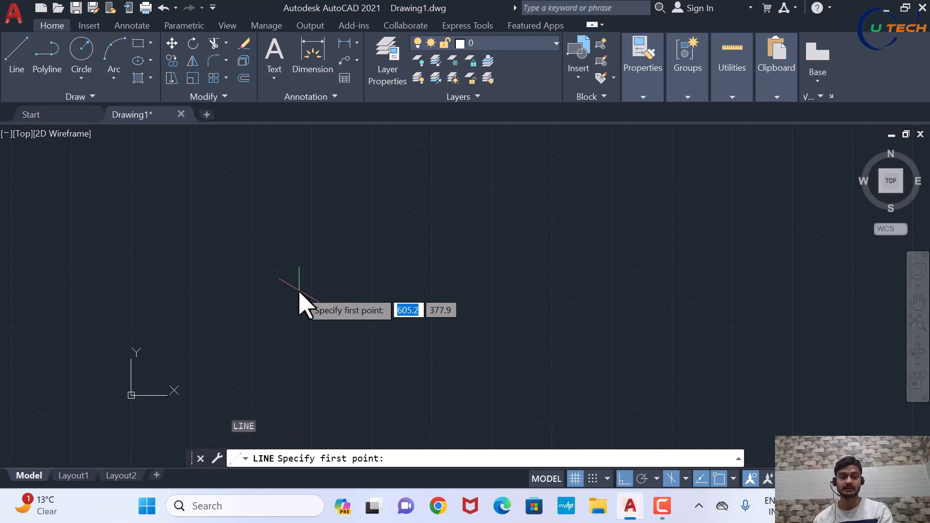
pyautogui.click(296, 272)
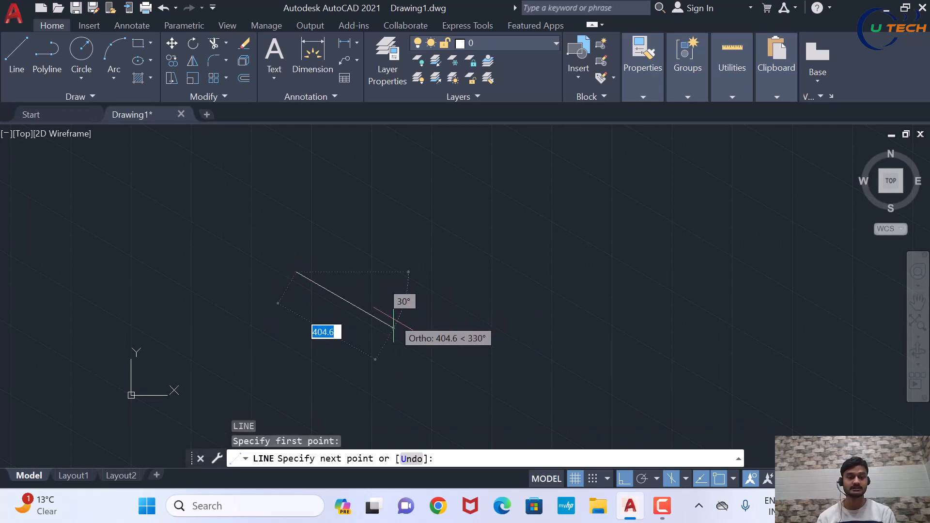
pyautogui.scroll(3, 388, 339)
pyautogui.scroll(-2, 402, 316)
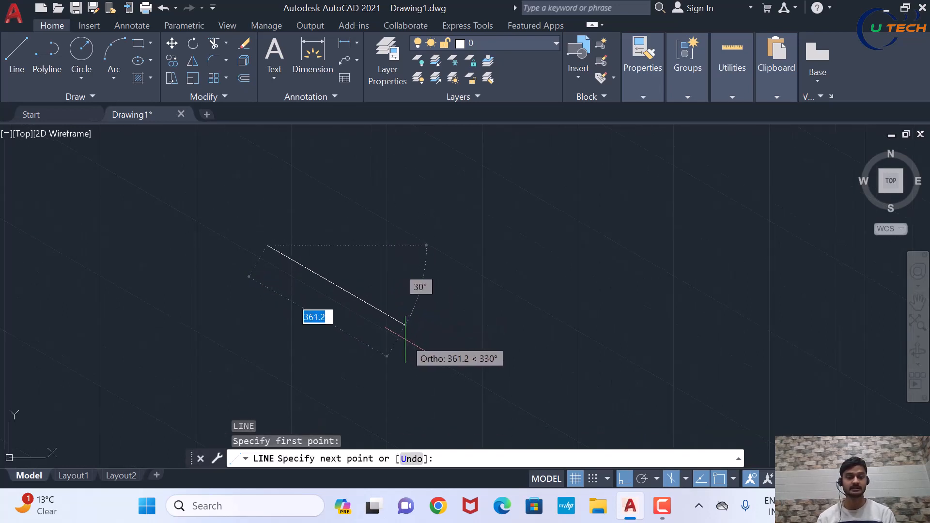
pyautogui.write('7')
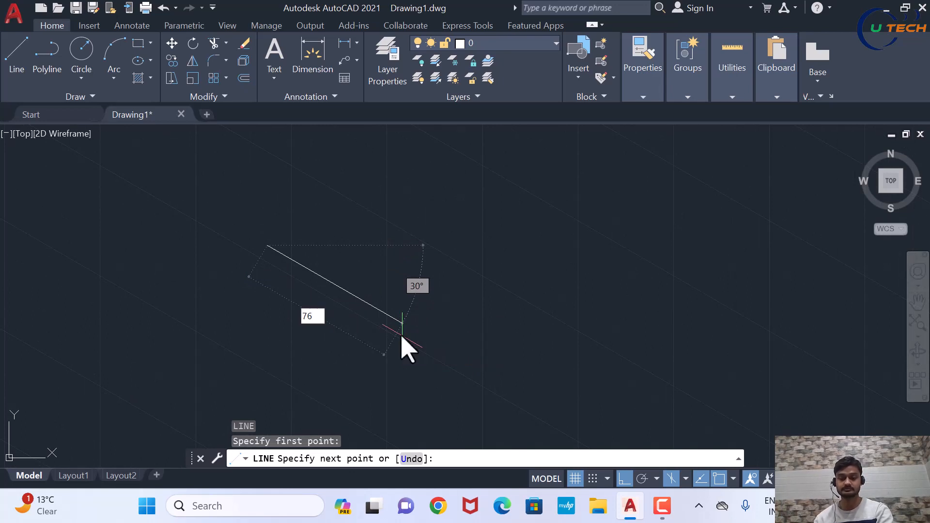
pyautogui.write('6')
pyautogui.press('Return')
# Step: Complete the front face as a closed parallelogram with lines 20 units up, 76 units back at 150° and 20 units down
pyautogui.scroll(-2, 370, 322)
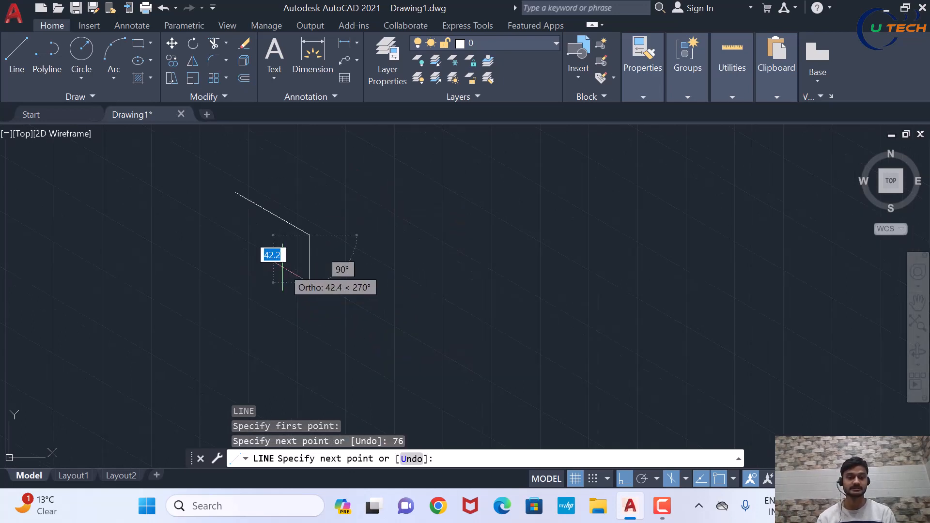
pyautogui.scroll(-4, 348, 343)
pyautogui.scroll(4, 318, 259)
pyautogui.write('2')
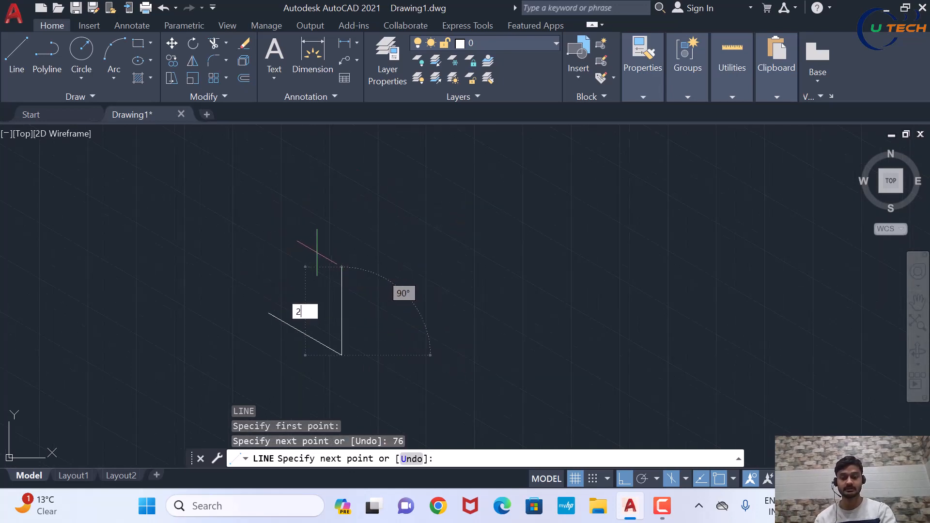
pyautogui.write('0')
pyautogui.press('Return')
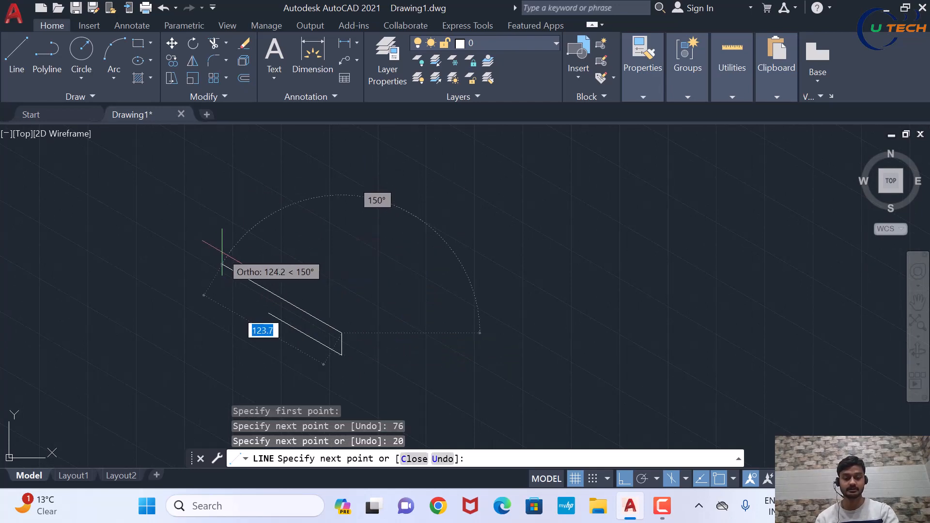
pyautogui.write('76')
pyautogui.press('Return')
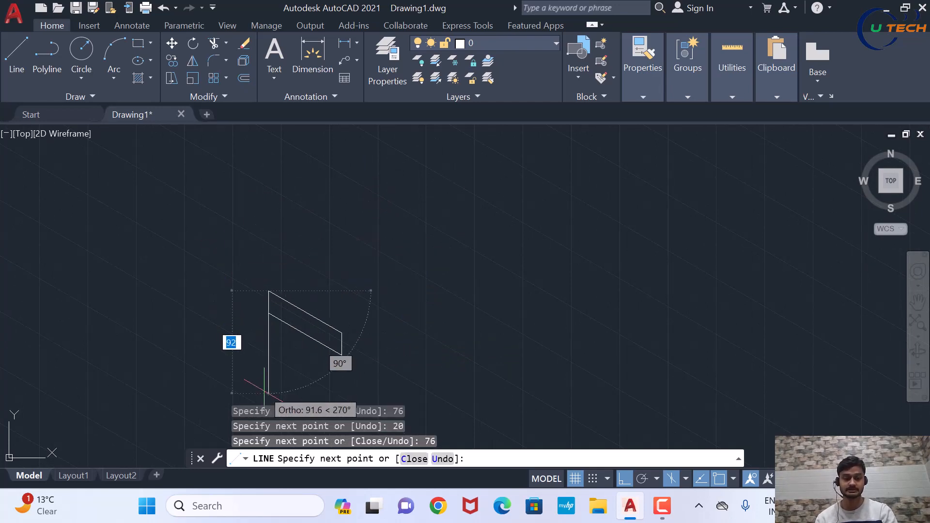
pyautogui.write('2')
pyautogui.press('Return')
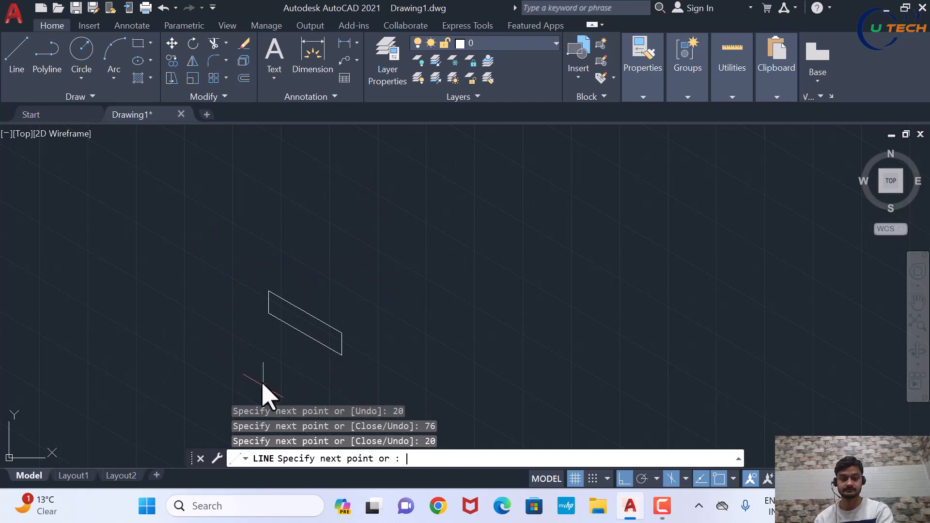
pyautogui.press('Return')
# Step: Draw a 65-unit line at 30° on the top isoplane from the front face's lowest corner
pyautogui.scroll(2, 384, 305)
pyautogui.scroll(2, 253, 307)
pyautogui.scroll(-2, 289, 316)
pyautogui.scroll(2, 336, 394)
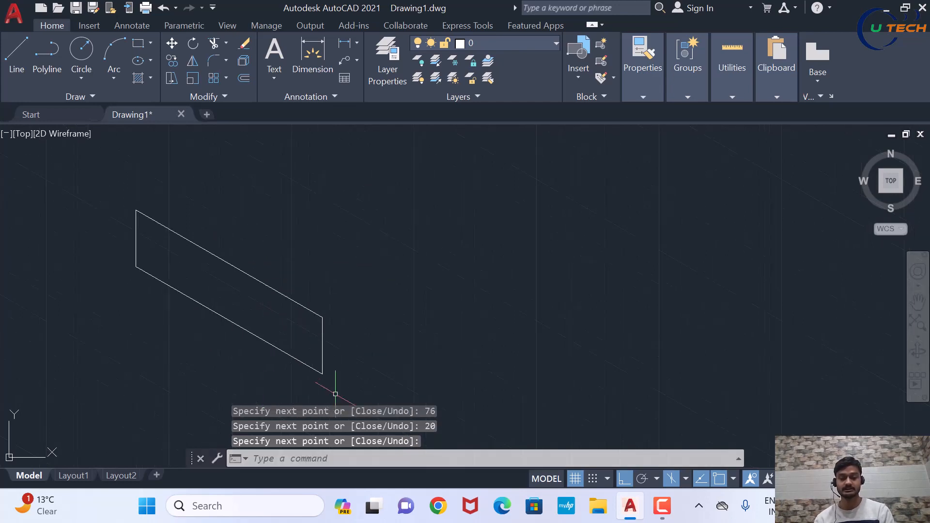
pyautogui.press('Return')
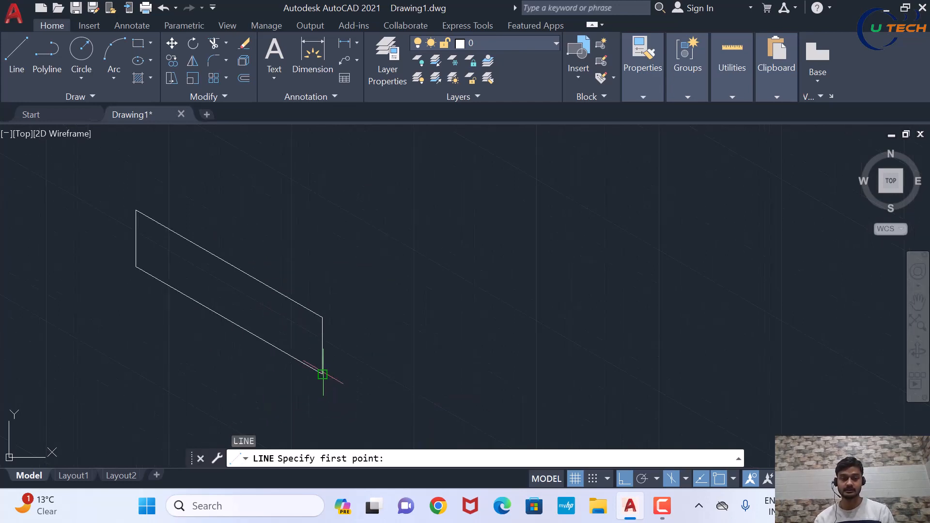
pyautogui.click(322, 374)
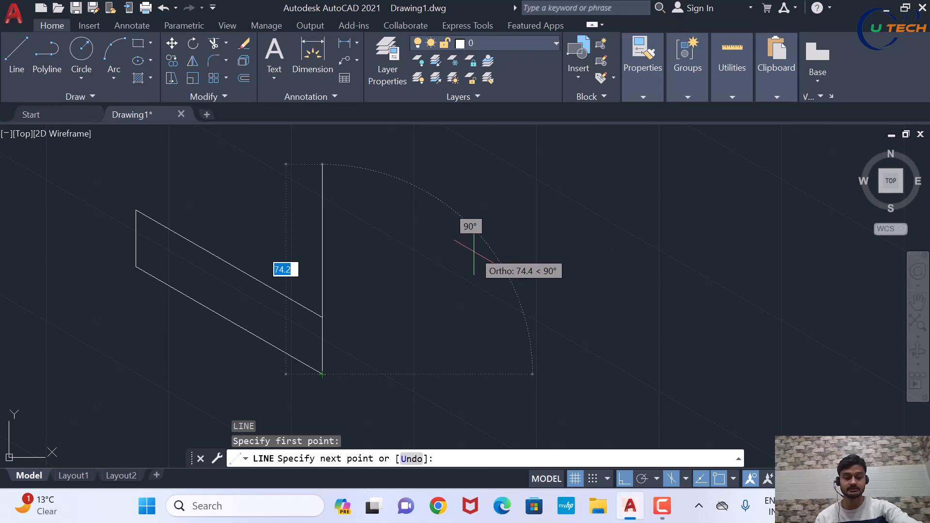
pyautogui.press('F5')
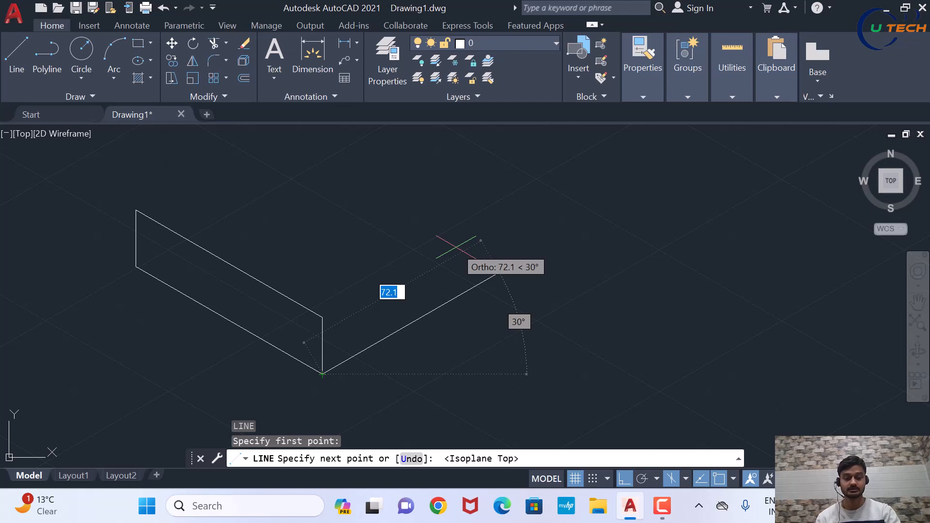
pyautogui.write('65')
pyautogui.press('Return')
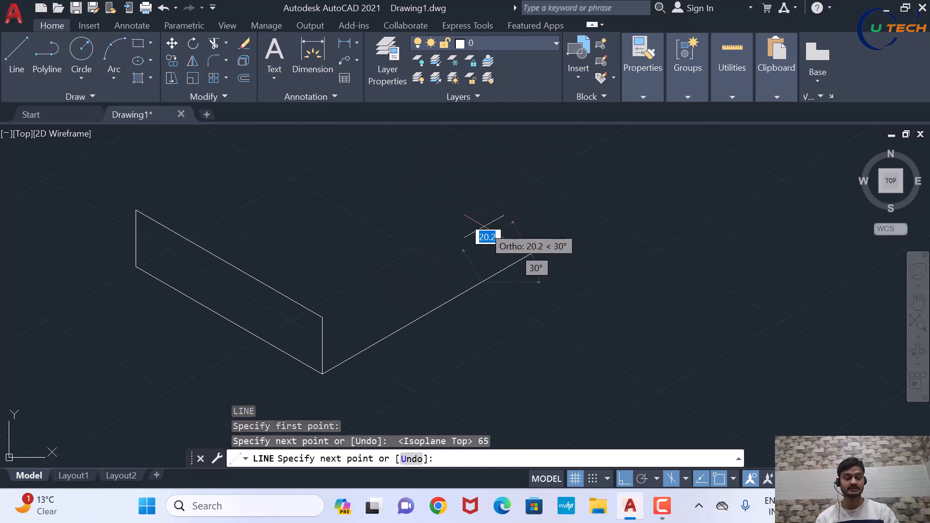
# Step: Continue on the right isoplane with a line 100 units straight up and end the Line command
pyautogui.press('F5')
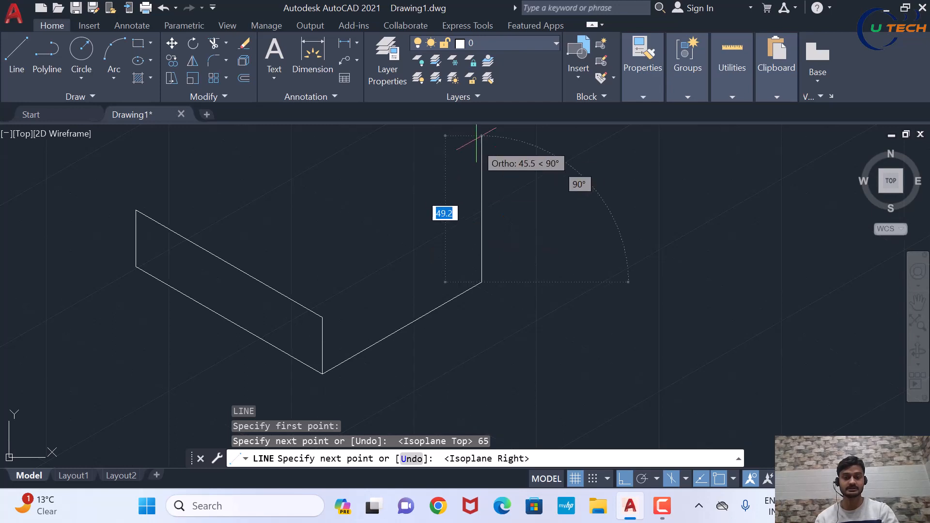
pyautogui.write('100')
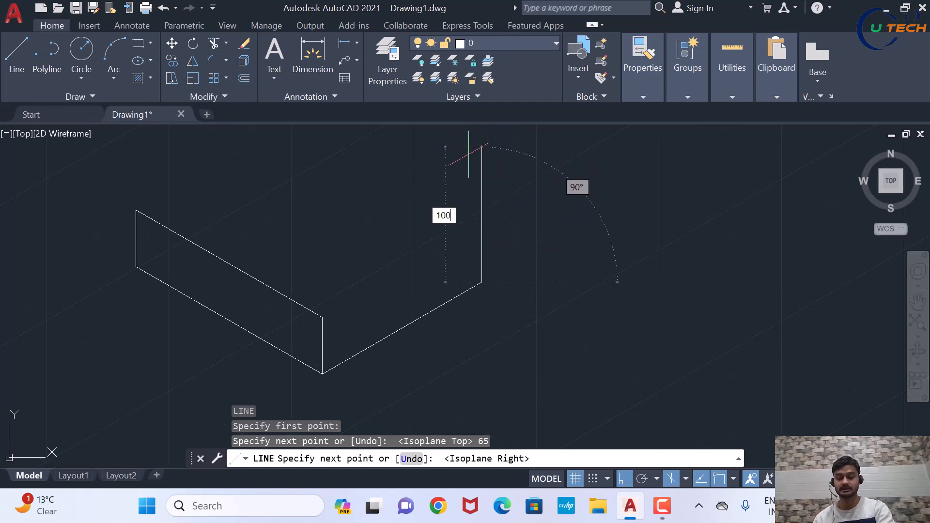
pyautogui.press('Return')
pyautogui.scroll(-4, 393, 194)
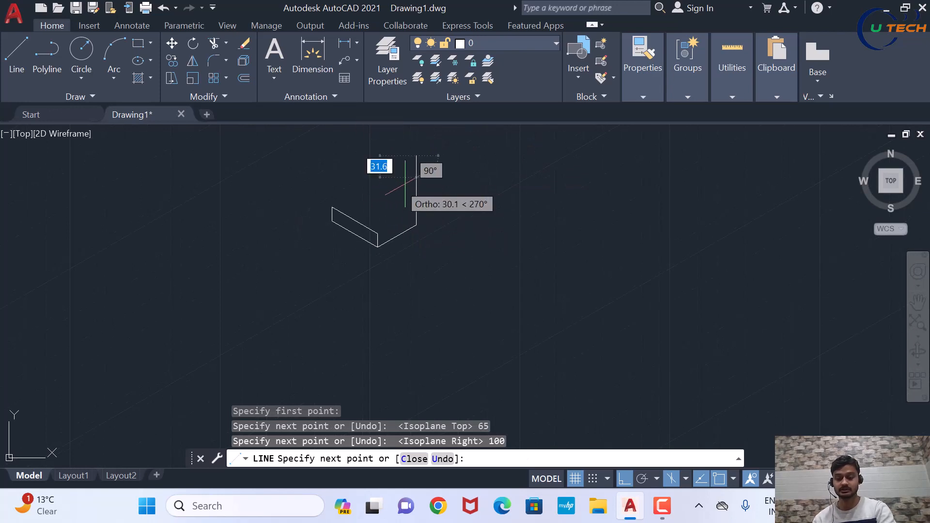
pyautogui.press('Return')
# Step: From the top of the 100-unit line, draw 20 units at 210°, 80 units down, and close at the front face's upper corner
pyautogui.write('l')
pyautogui.press('Return')
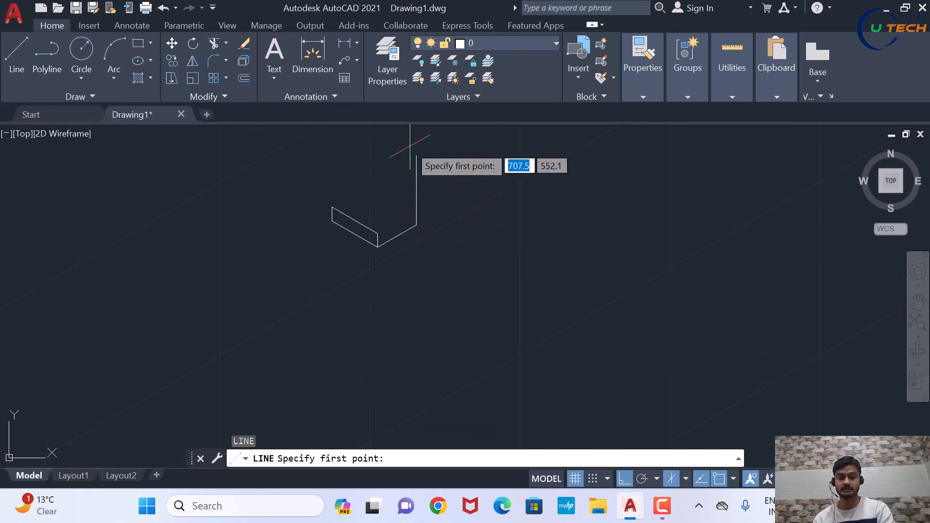
pyautogui.scroll(4, 411, 145)
pyautogui.click(423, 171)
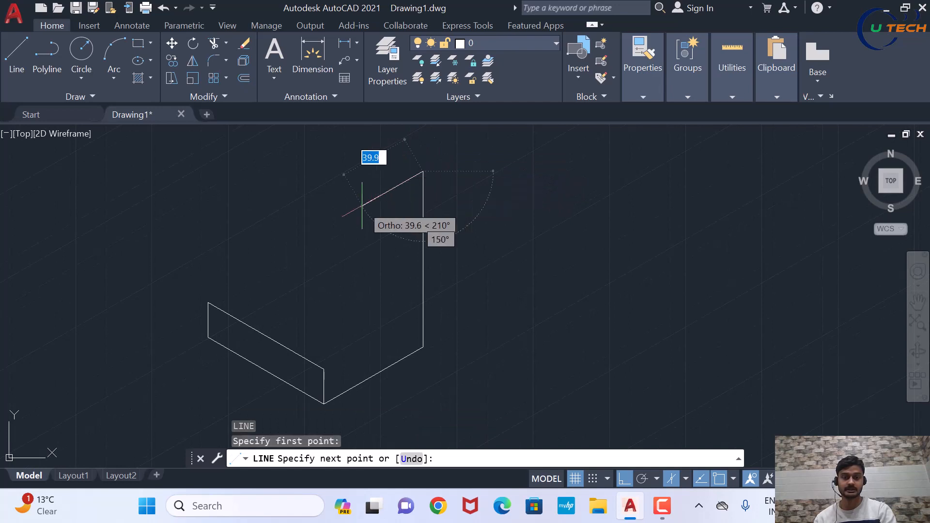
pyautogui.write('20')
pyautogui.press('Return')
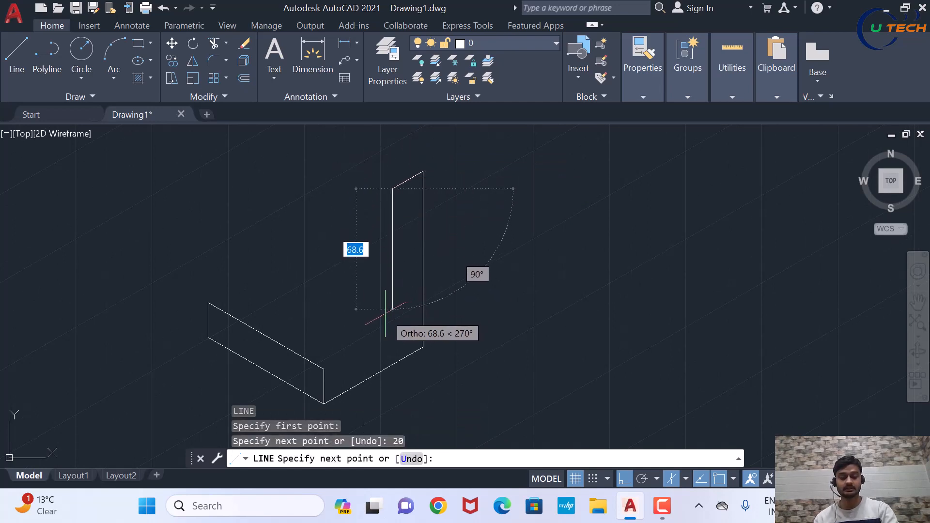
pyautogui.write('80')
pyautogui.press('Return')
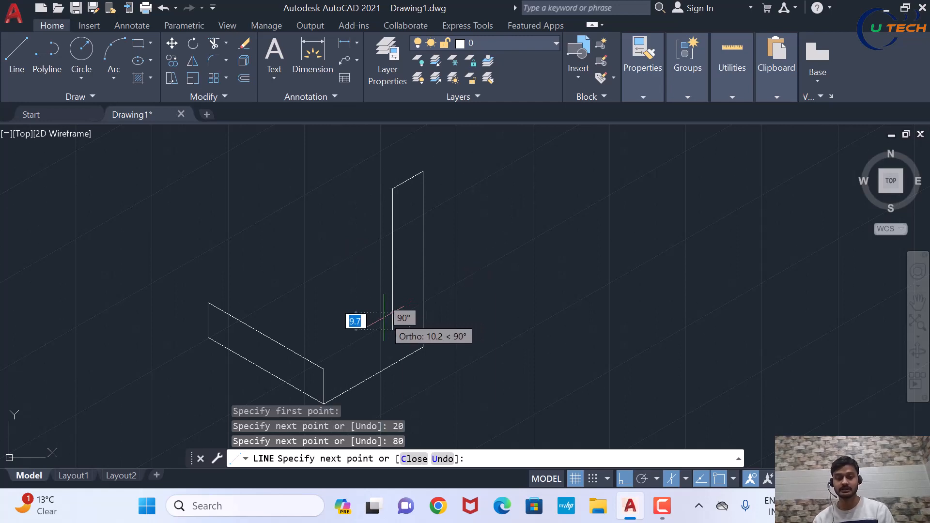
pyautogui.click(324, 369)
pyautogui.press('Return')
# Step: Copy the front face's upper 76-unit edge from its lower end to the inner corner of the L-shaped profile
pyautogui.scroll(-4, 256, 198)
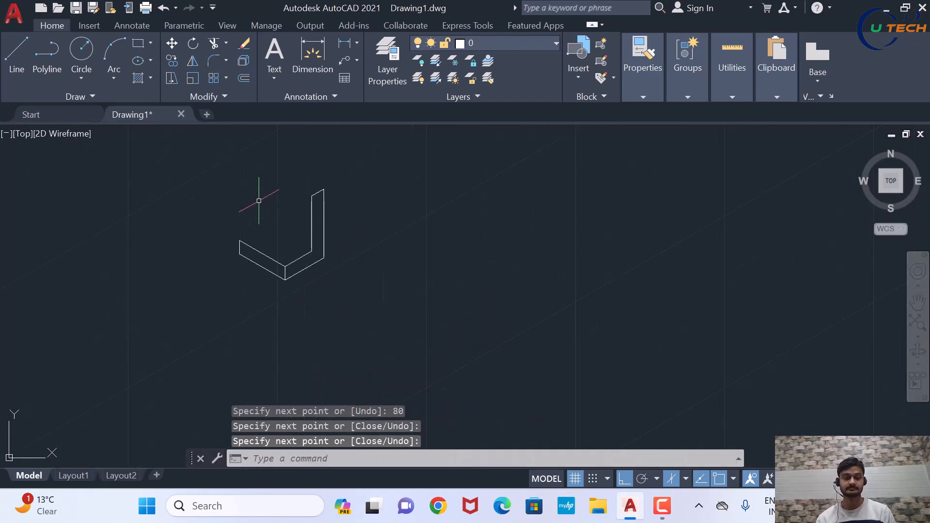
pyautogui.scroll(3, 234, 239)
pyautogui.scroll(-2, 264, 262)
pyautogui.scroll(4, 256, 221)
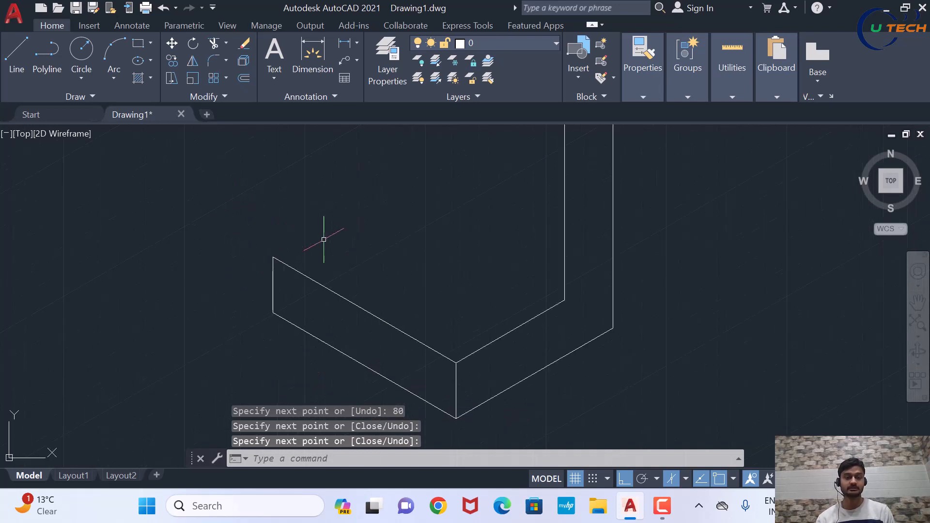
pyautogui.scroll(-2, 330, 239)
pyautogui.write('co')
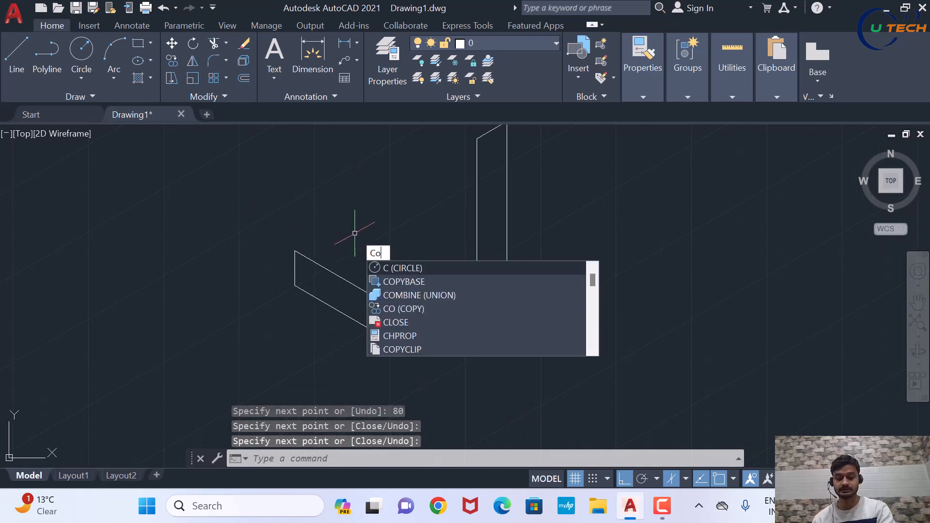
pyautogui.press('Return')
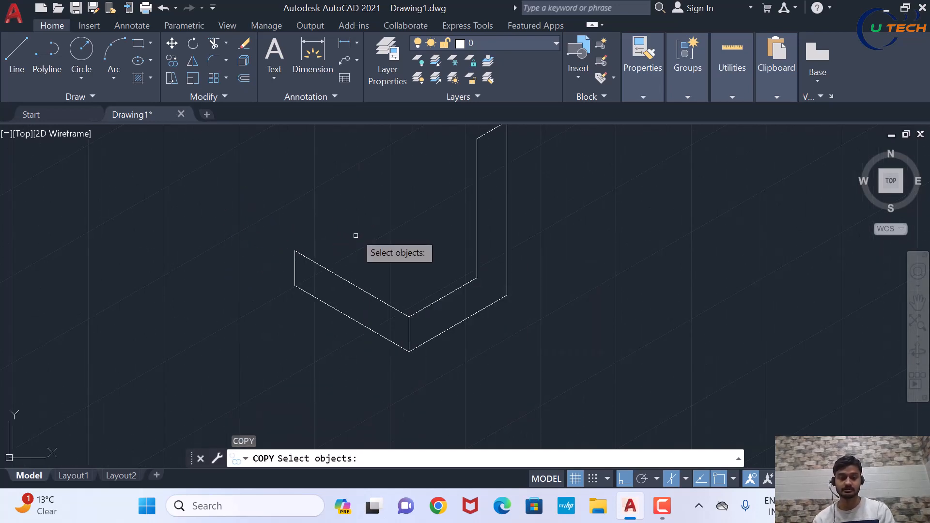
pyautogui.click(346, 281)
pyautogui.press('Return')
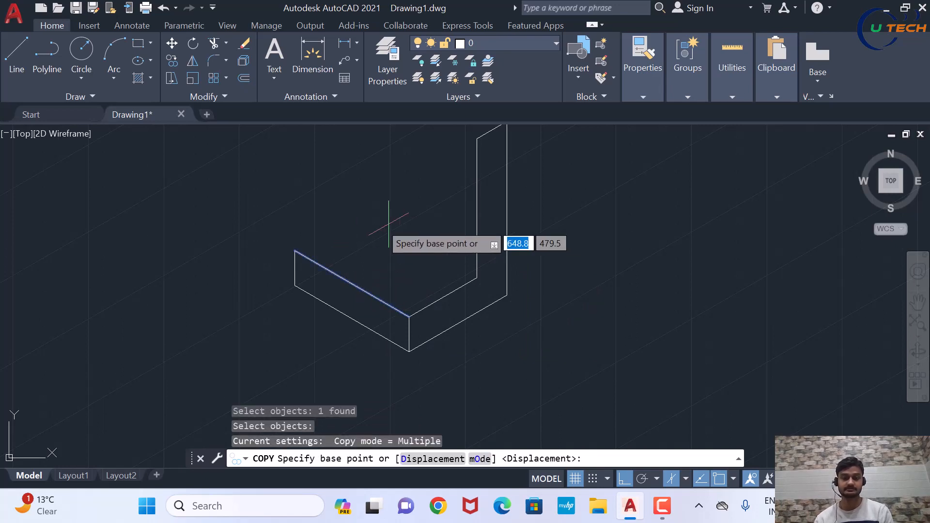
pyautogui.click(409, 315)
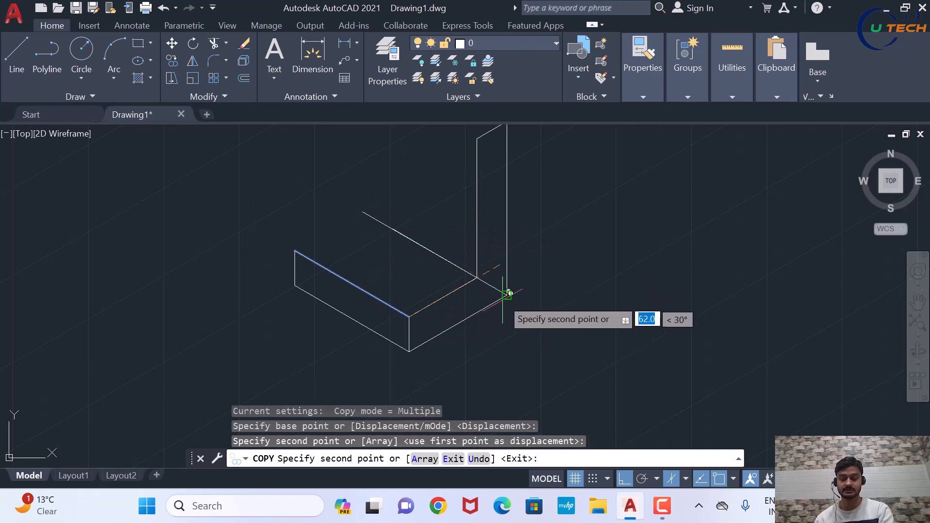
pyautogui.press('Return')
# Step: Copy the short upper edge of the L-shaped profile's base from the front face's upper corner to the far end of the front 76-unit edge
pyautogui.write('ct o')
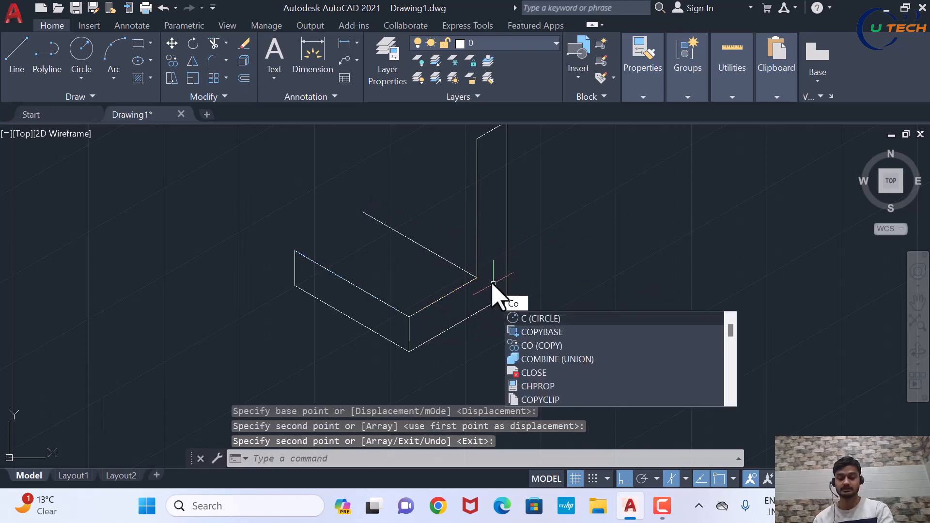
pyautogui.press('Return')
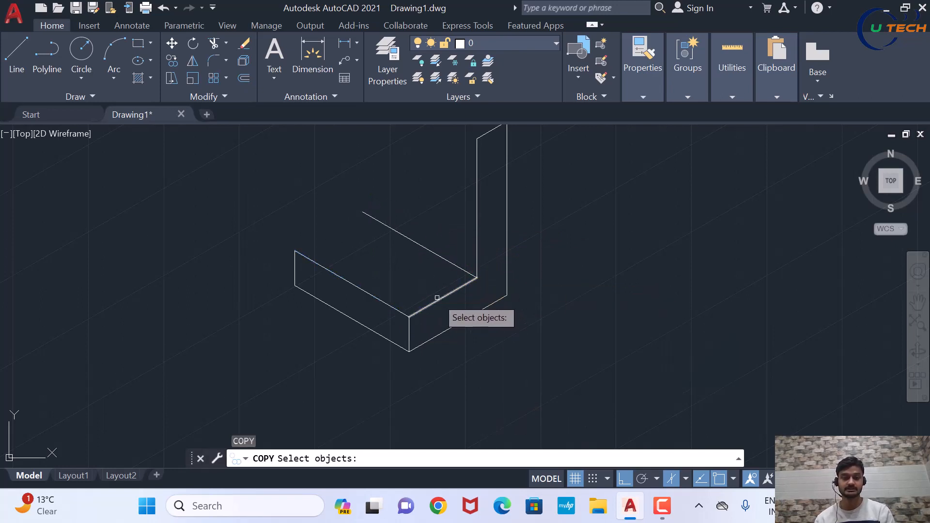
pyautogui.click(437, 298)
pyautogui.press('Return')
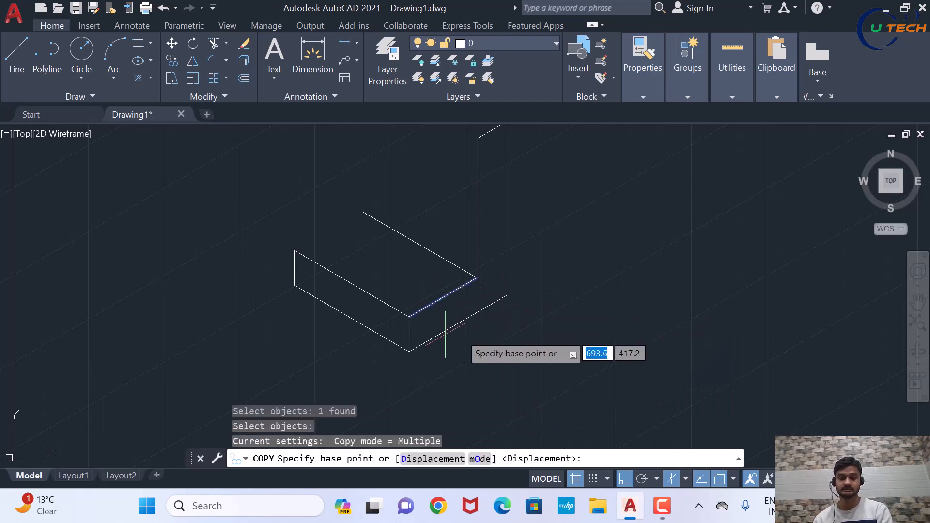
pyautogui.click(410, 317)
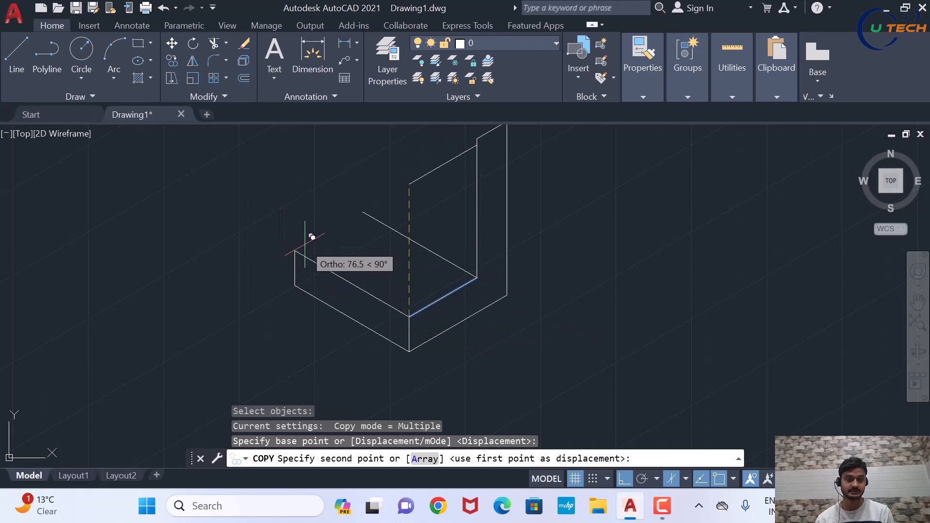
pyautogui.click(296, 250)
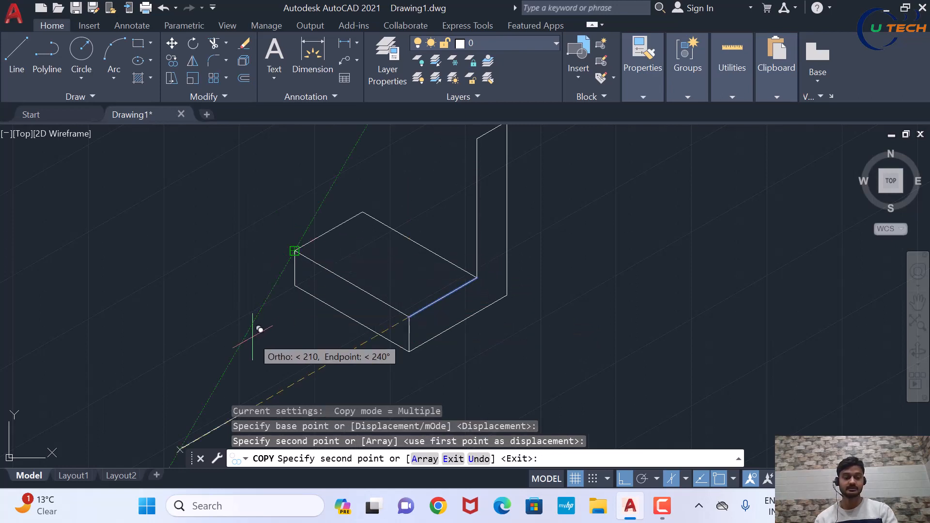
pyautogui.press('Escape')
# Step: From the rear corner of the base's top face, draw a line 80 units straight up, continue 20 units at 30°, and end the command
pyautogui.scroll(-2, 409, 351)
pyautogui.scroll(2, 361, 266)
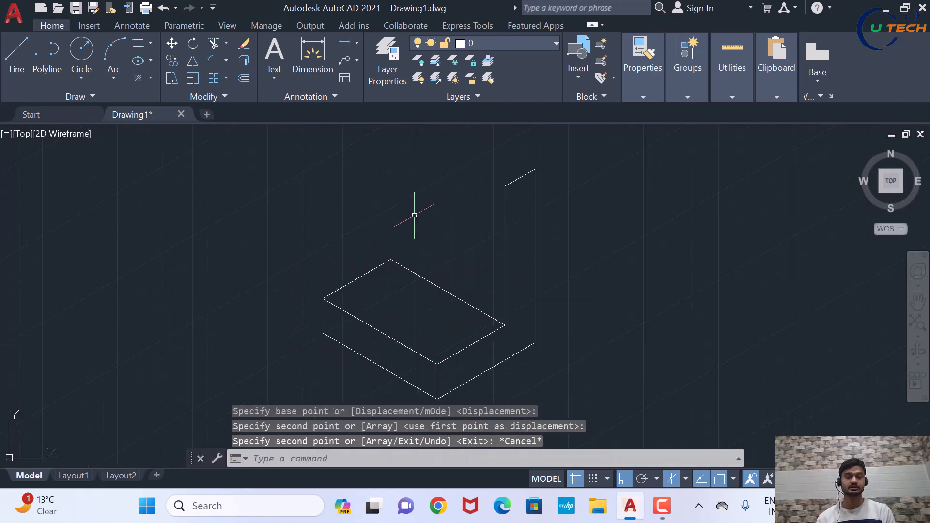
pyautogui.scroll(2, 375, 252)
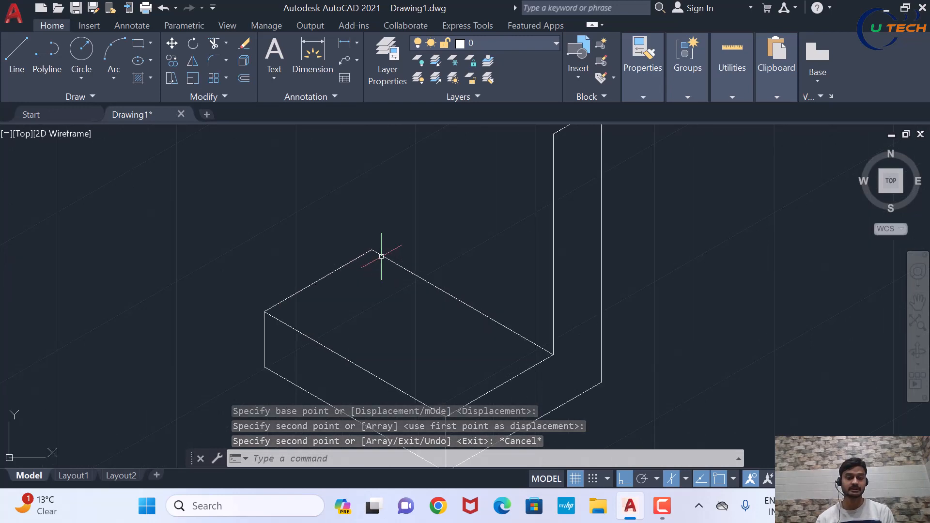
pyautogui.scroll(-2, 368, 242)
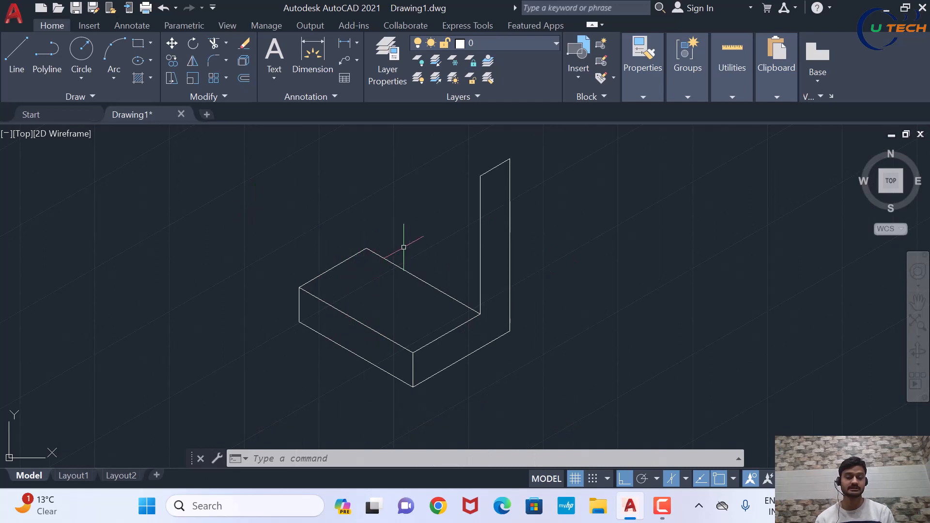
pyautogui.press('Return')
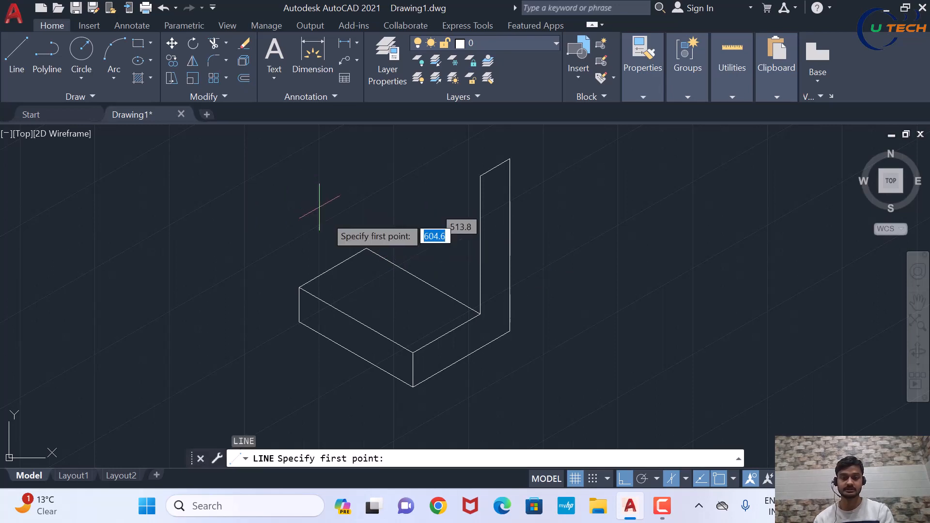
pyautogui.click(366, 248)
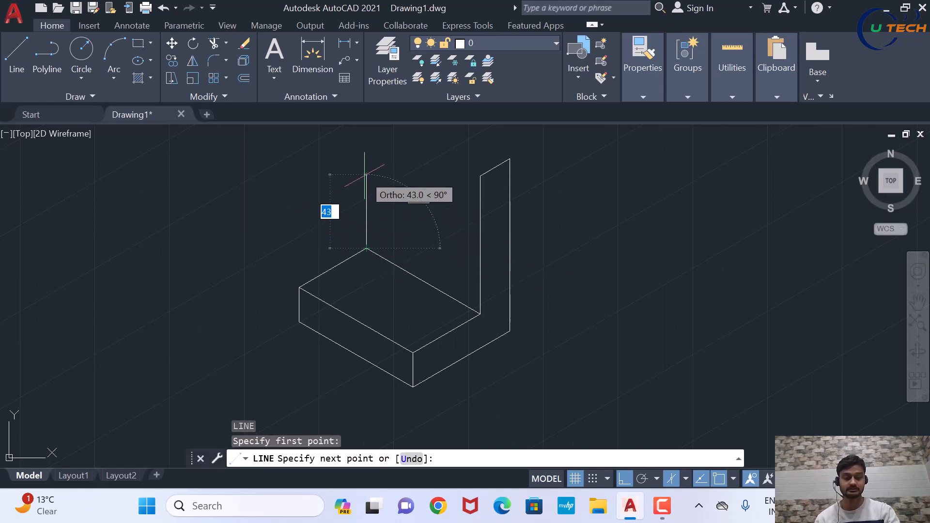
pyautogui.write('80')
pyautogui.press('Return')
pyautogui.scroll(-4, 394, 185)
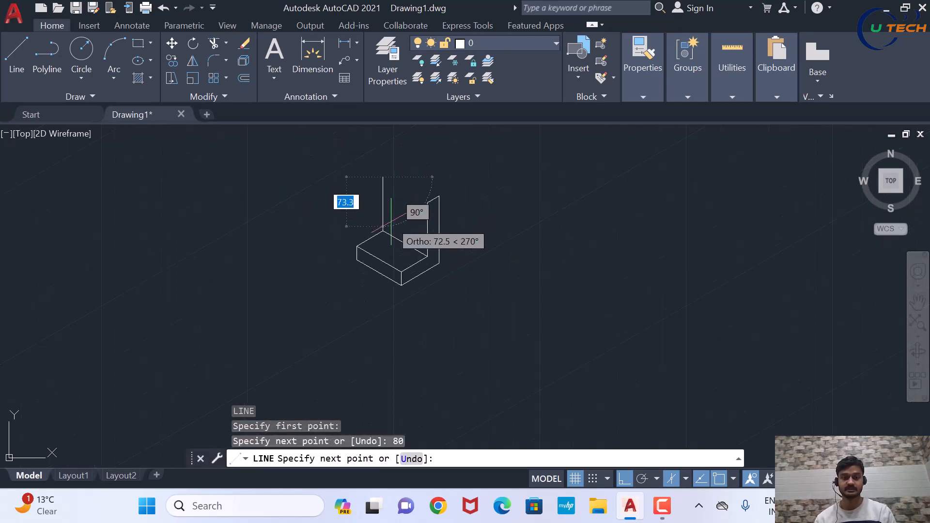
pyautogui.write('20')
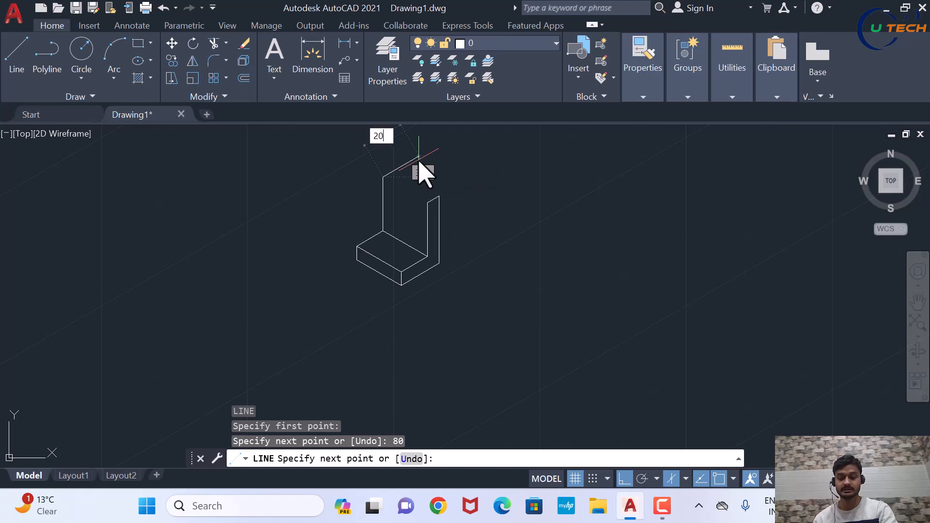
pyautogui.press('Return')
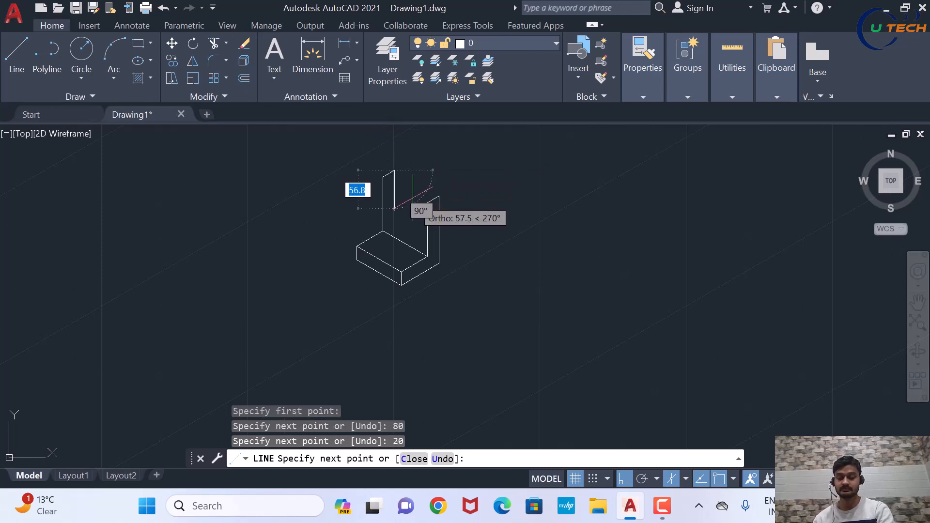
pyautogui.press('Return')
# Step: On the left isoplane, draw 38 units at 330° from the top of the 80-unit line, continue 20 units down, and end the command
pyautogui.scroll(4, 388, 203)
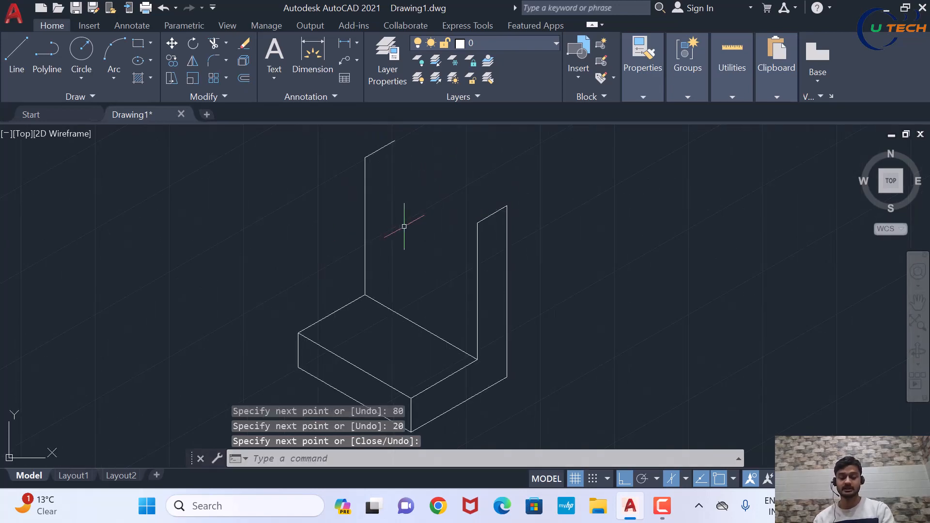
pyautogui.press('Return')
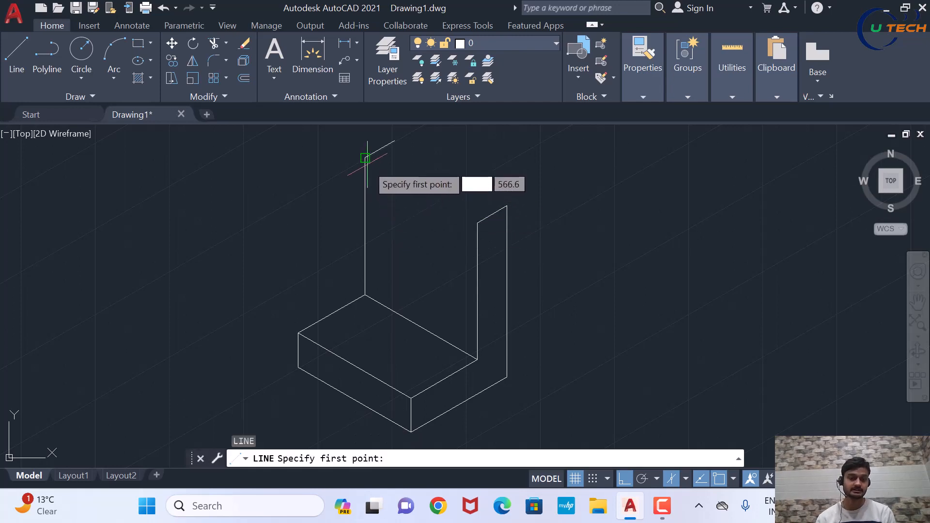
pyautogui.click(365, 158)
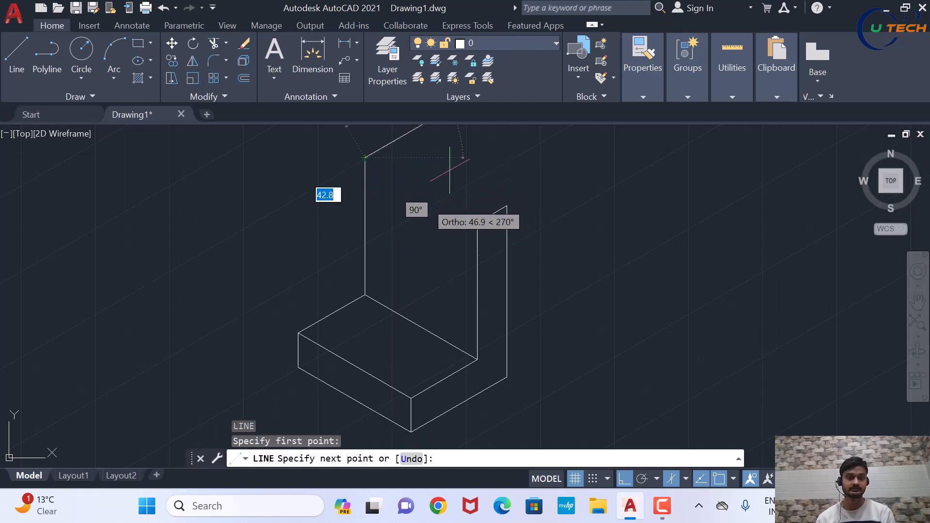
pyautogui.press('F5')
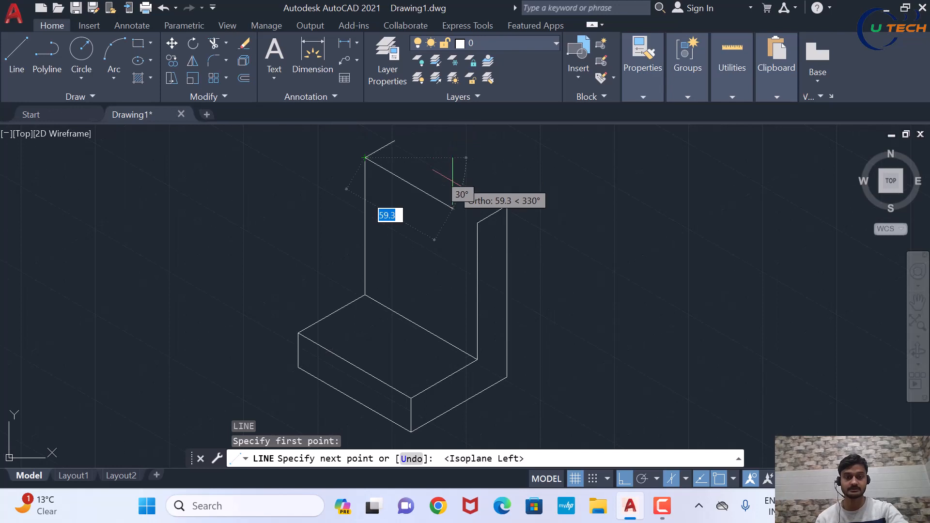
pyautogui.write('3')
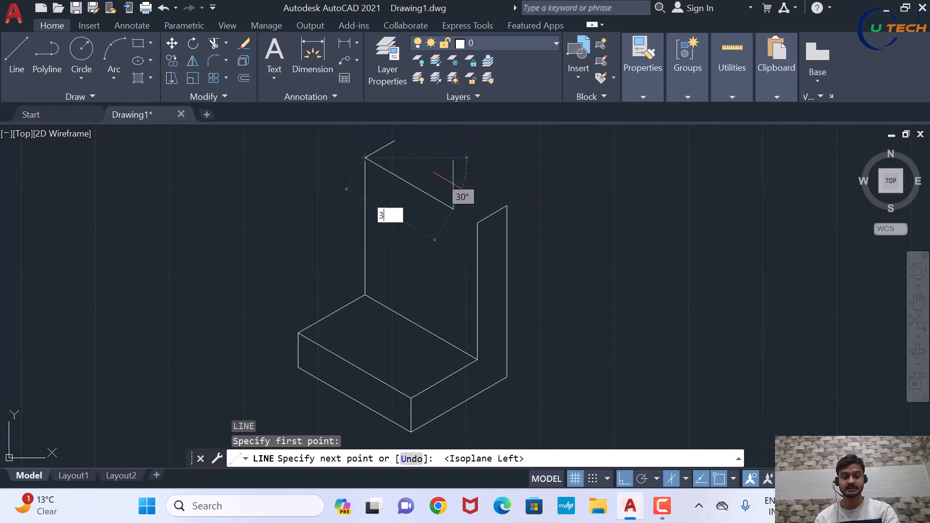
pyautogui.write('8')
pyautogui.press('Return')
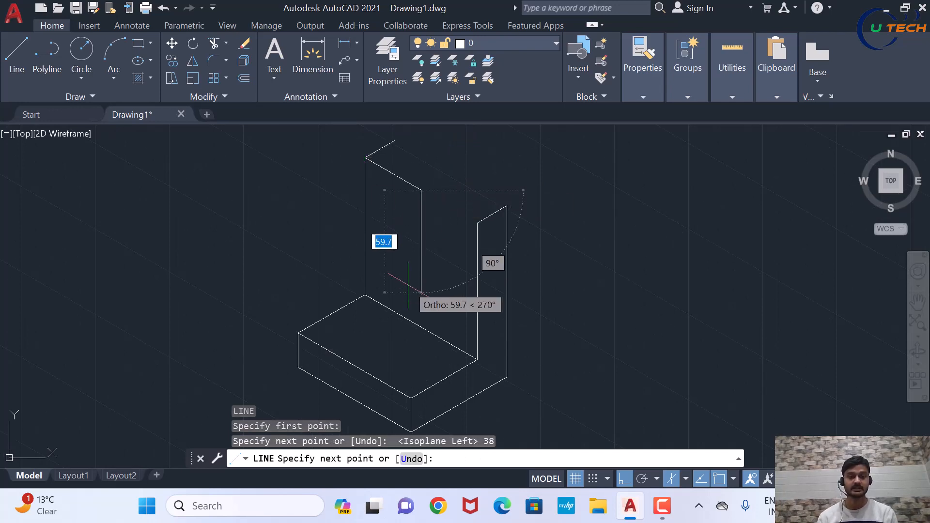
pyautogui.write('2')
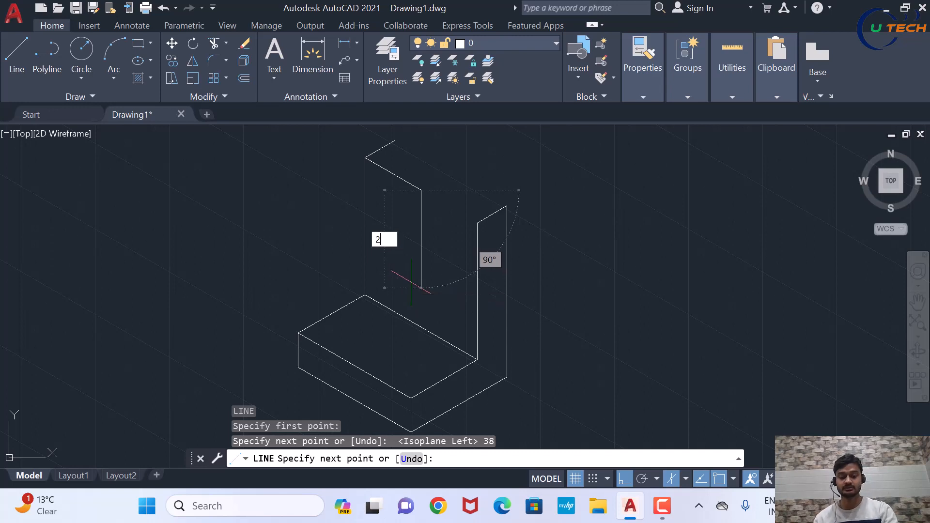
pyautogui.write('0')
pyautogui.press('Return')
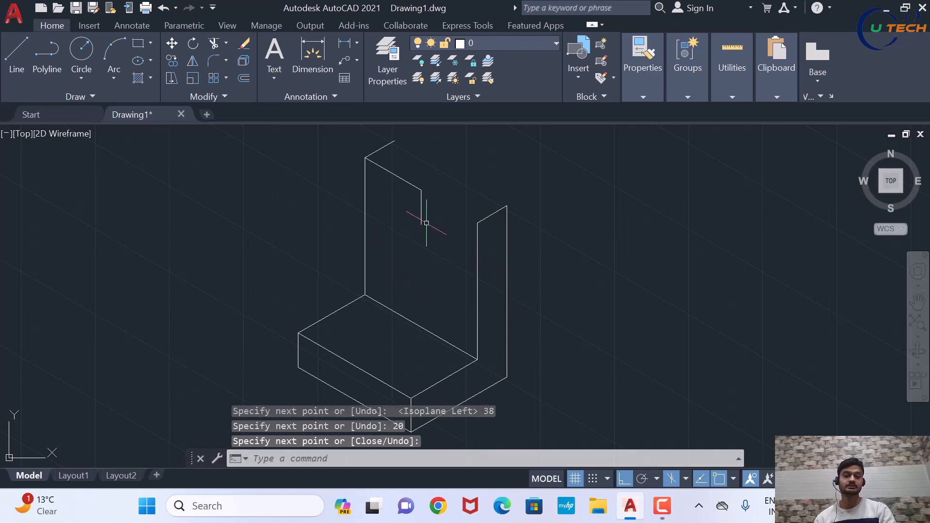
# Step: Draw an isocircle of radius 16 on the left isoplane, centred at the lower end of the 20-unit vertical line
pyautogui.write('el')
pyautogui.press('Return')
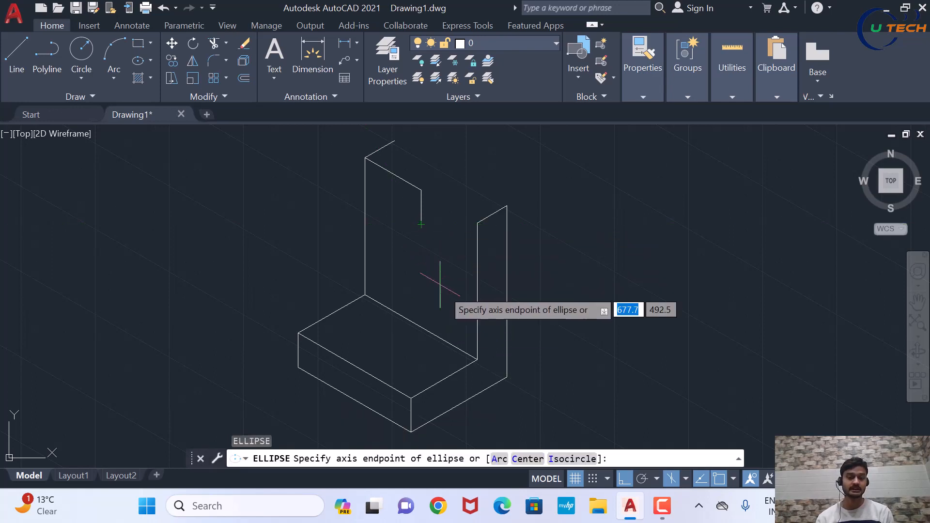
pyautogui.click(564, 459)
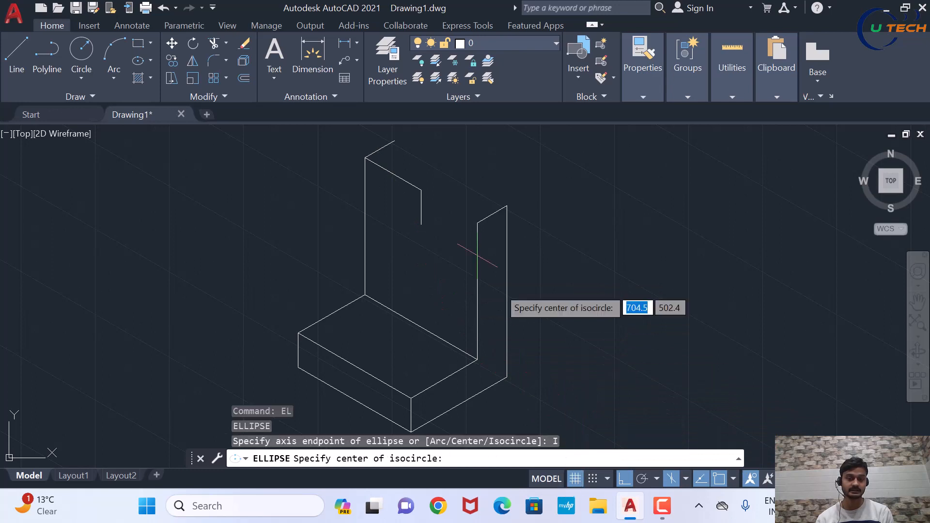
pyautogui.click(421, 224)
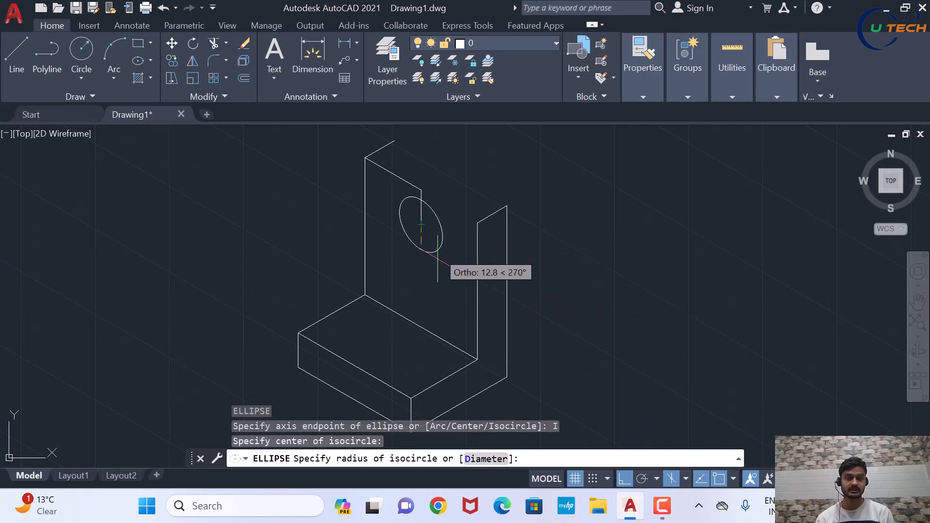
pyautogui.write('16')
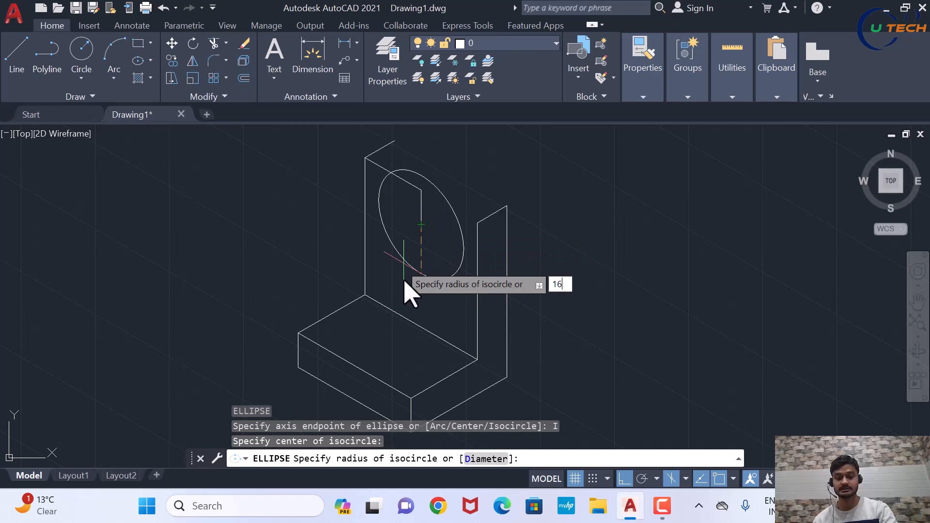
pyautogui.press('Return')
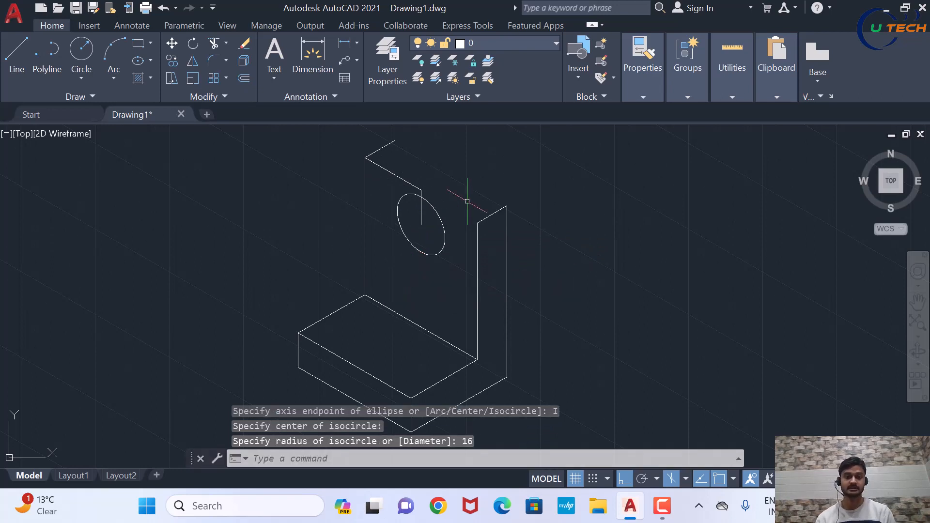
# Step: From the top of the L-shaped profile's 80-unit edge, draw 22 units at 150°, continue 20 units down, and end the command
pyautogui.write('l')
pyautogui.press('Return')
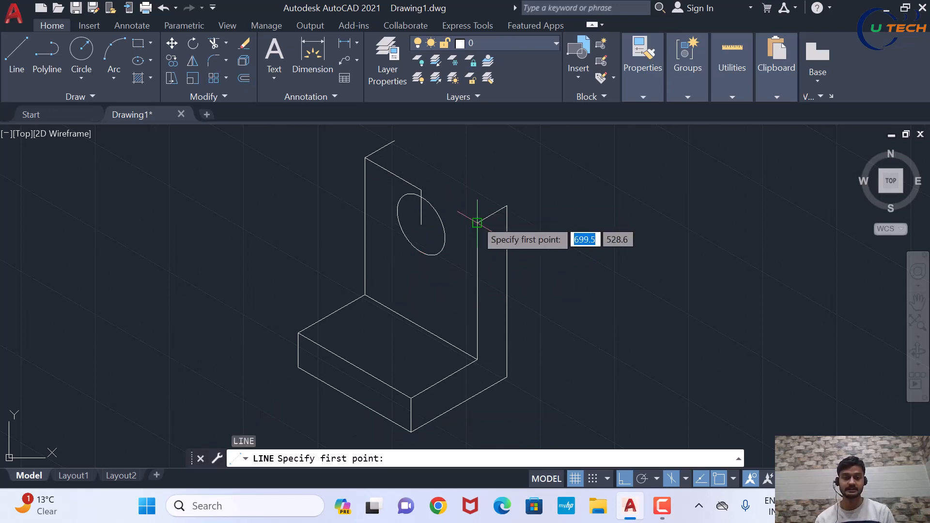
pyautogui.click(477, 223)
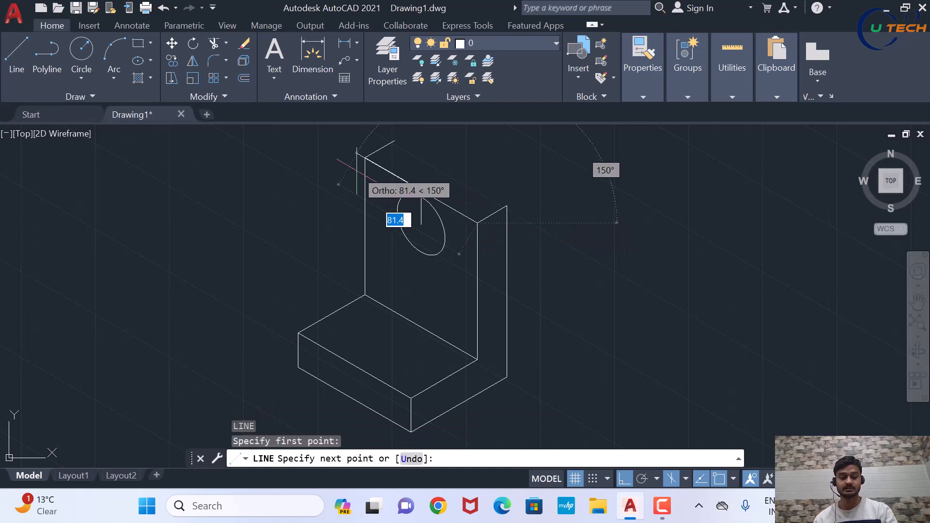
pyautogui.write('2')
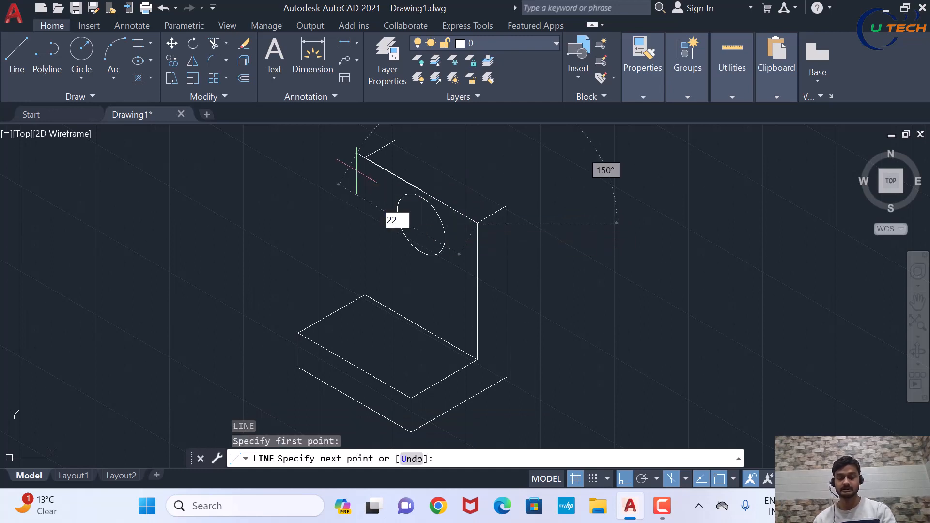
pyautogui.write('2')
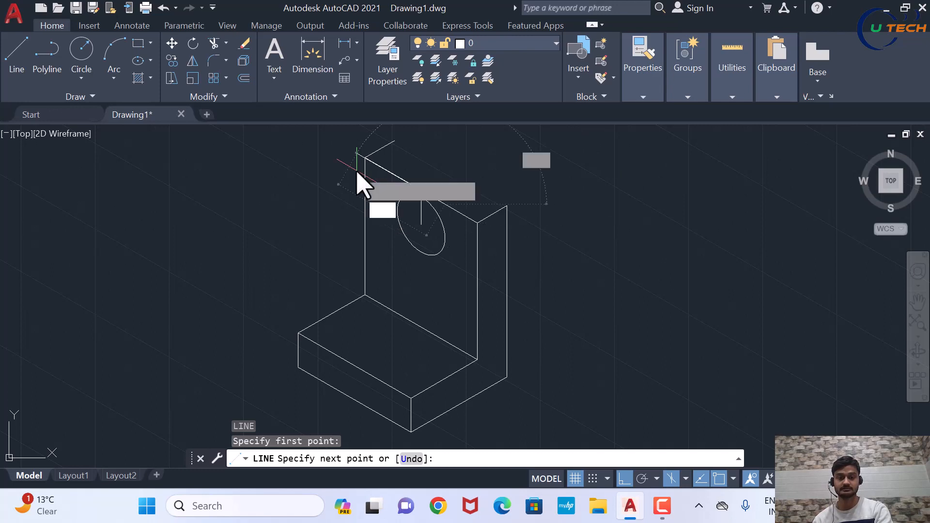
pyautogui.press('Return')
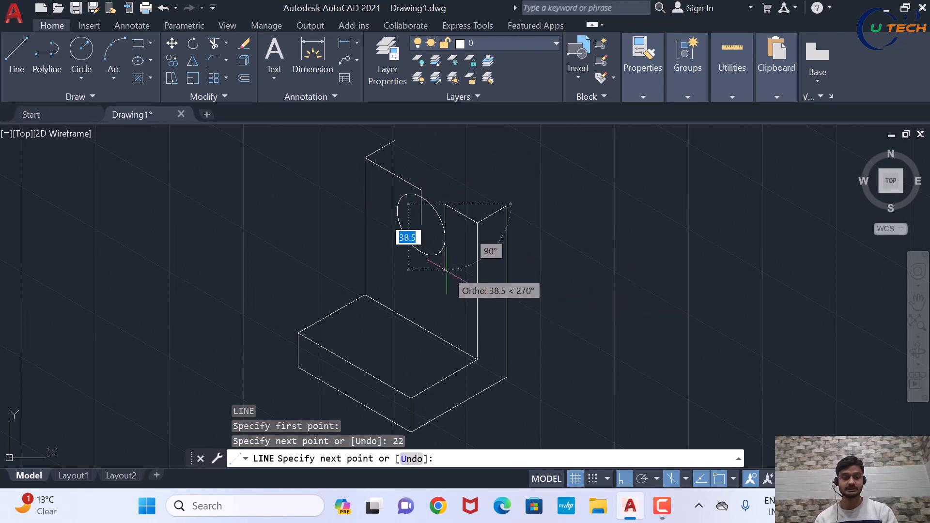
pyautogui.write('20')
pyautogui.press('Return')
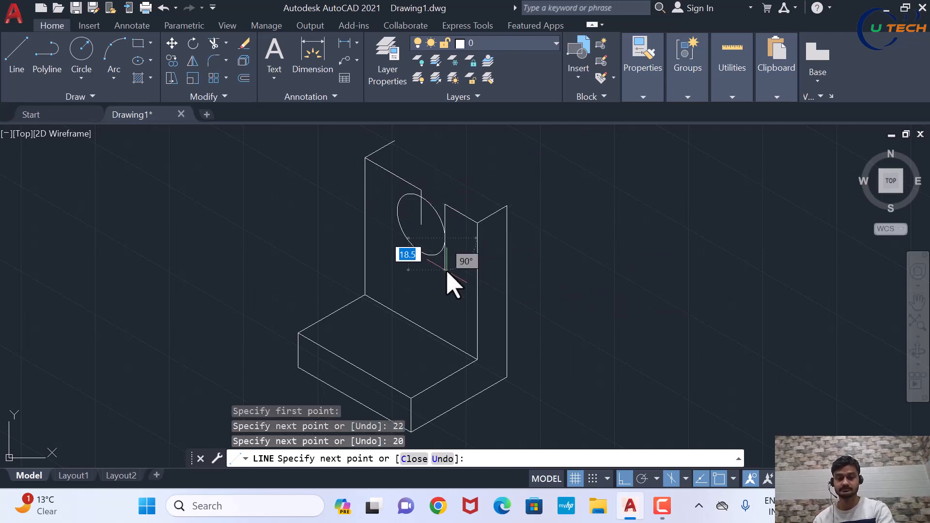
pyautogui.press('Return')
# Step: From the rear corner of the profile's top edge, draw a line 22 units at 150° and continue 20 units forward on the top isoplane
pyautogui.press('Return')
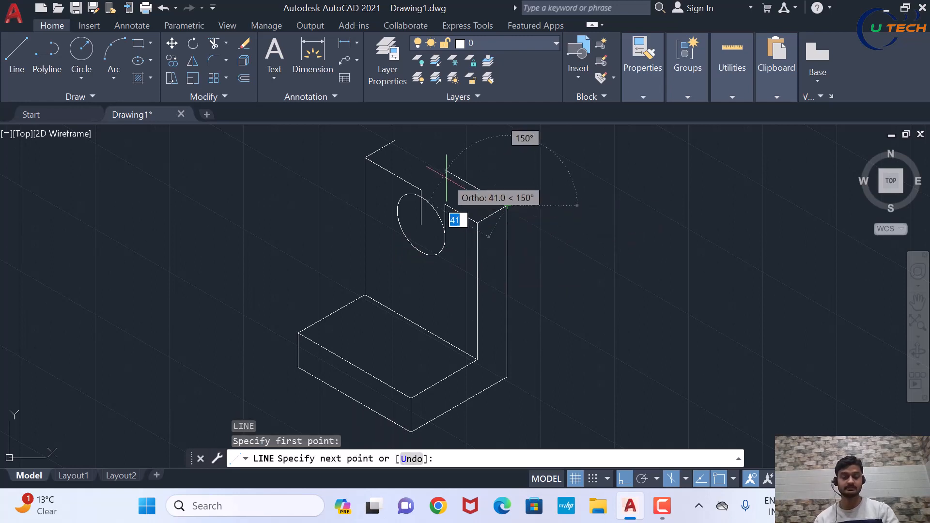
pyautogui.write('22')
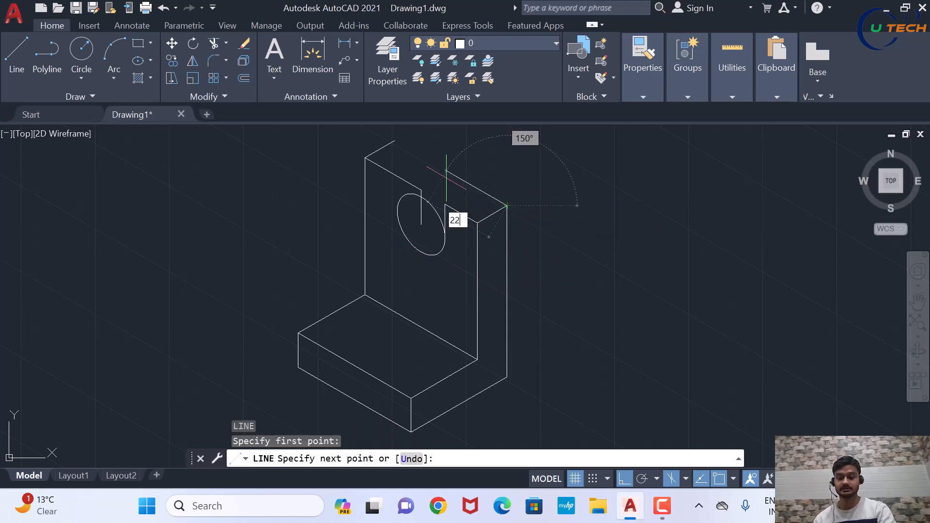
pyautogui.press('Return')
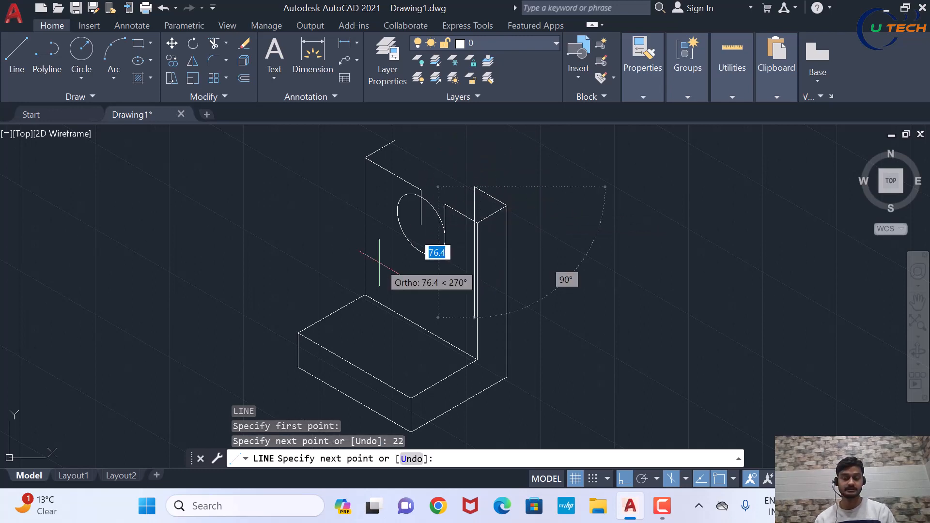
pyautogui.press('F5')
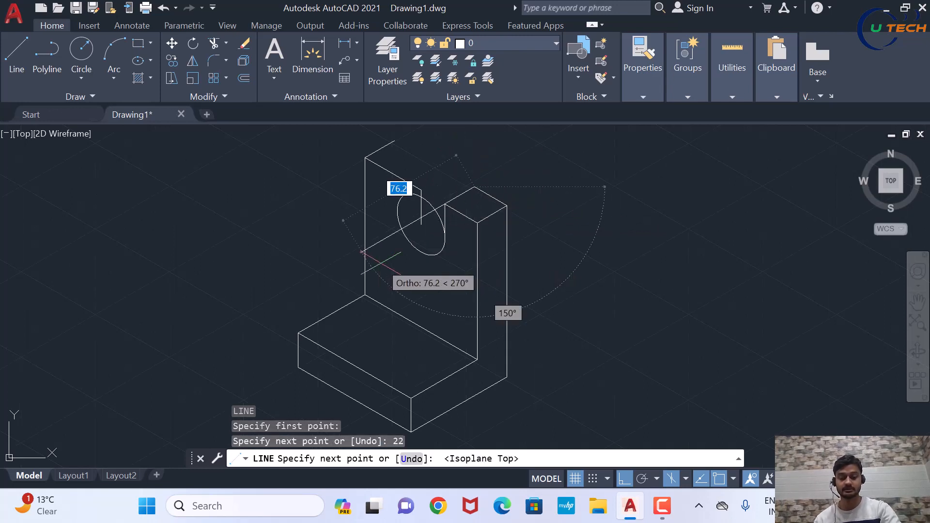
pyautogui.write('20')
pyautogui.press('Return')
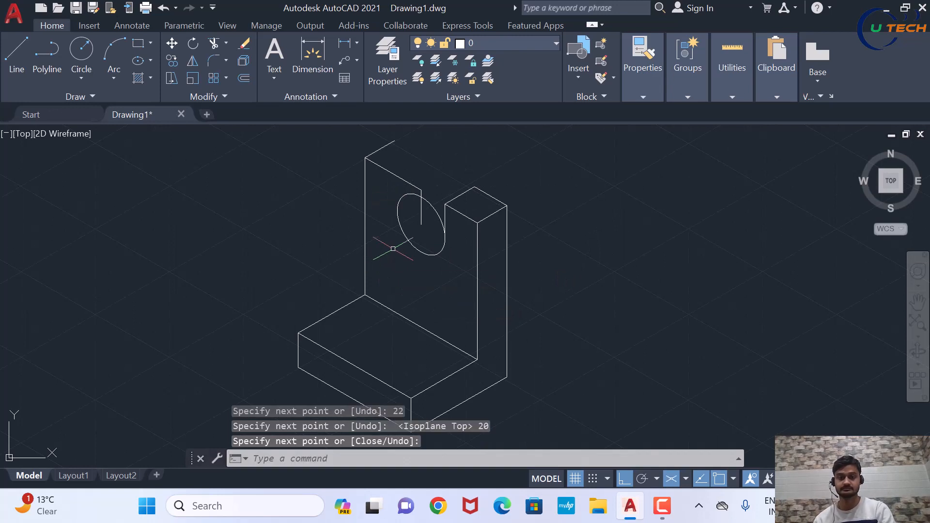
# Step: Delete the 38-unit sloping line and the 20-unit vertical line that located the isocircle's centre
pyautogui.scroll(3, 470, 176)
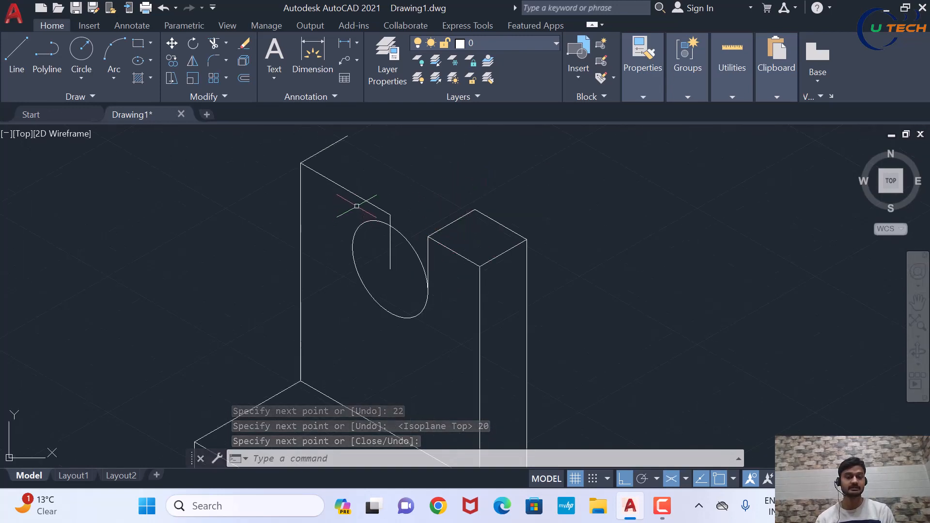
pyautogui.click(346, 184)
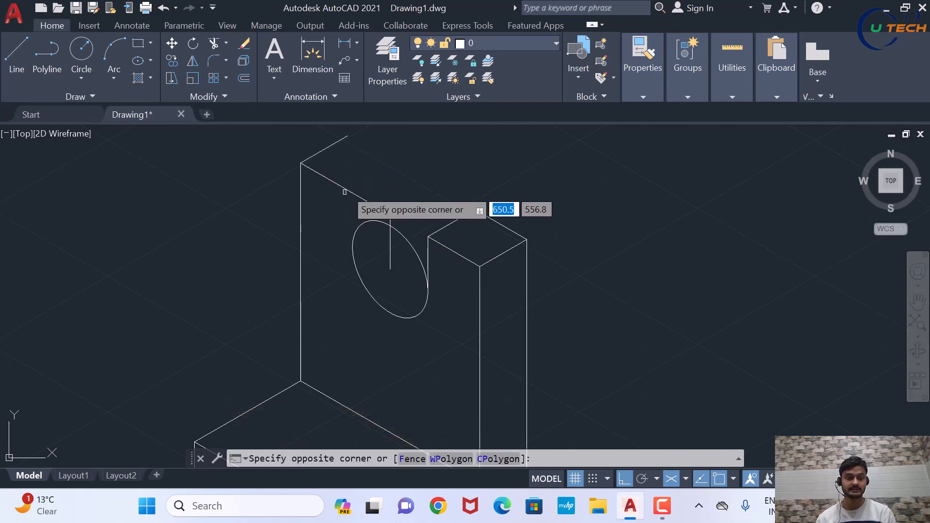
pyautogui.click(345, 189)
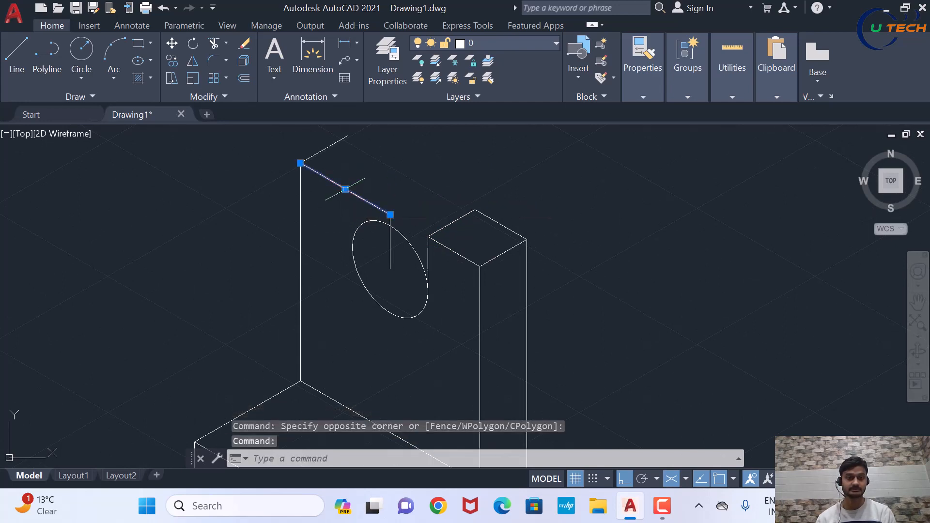
pyautogui.click(390, 240)
pyautogui.press('Delete')
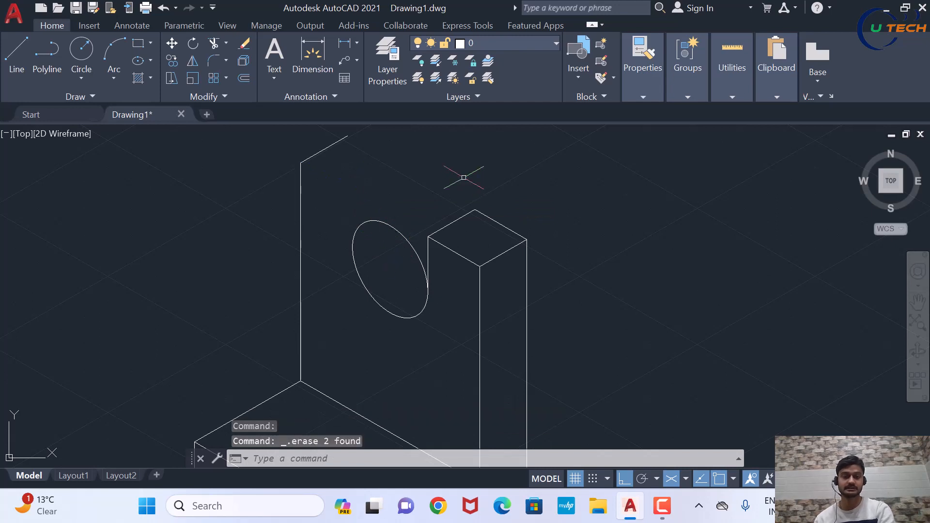
# Step: From the top of the upright's 80-unit edge, draw a line 22 units at 330°, continue 20 units down, and end the command
pyautogui.write('l')
pyautogui.press('Return')
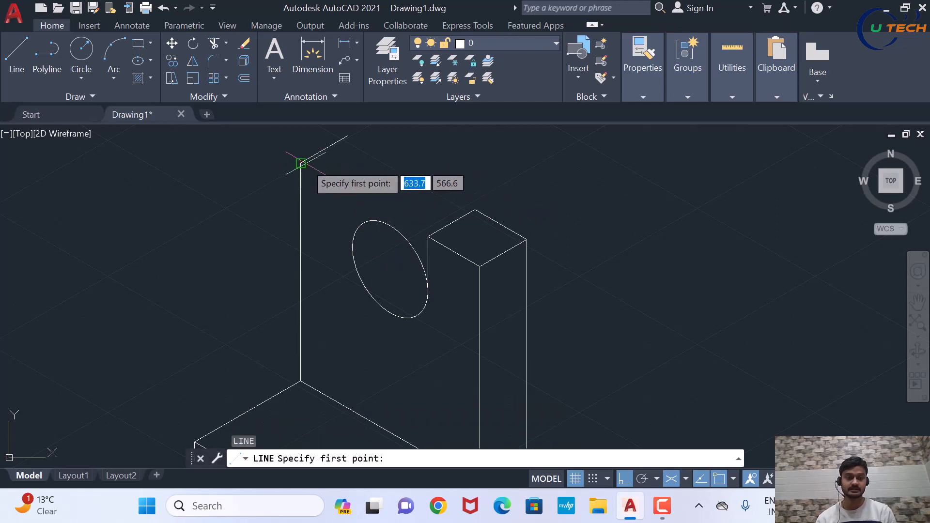
pyautogui.click(301, 163)
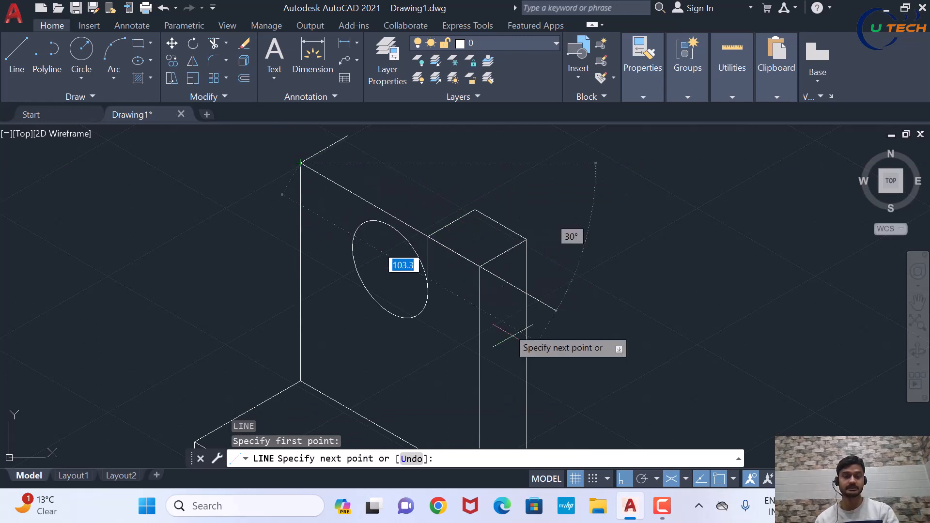
pyautogui.write('22')
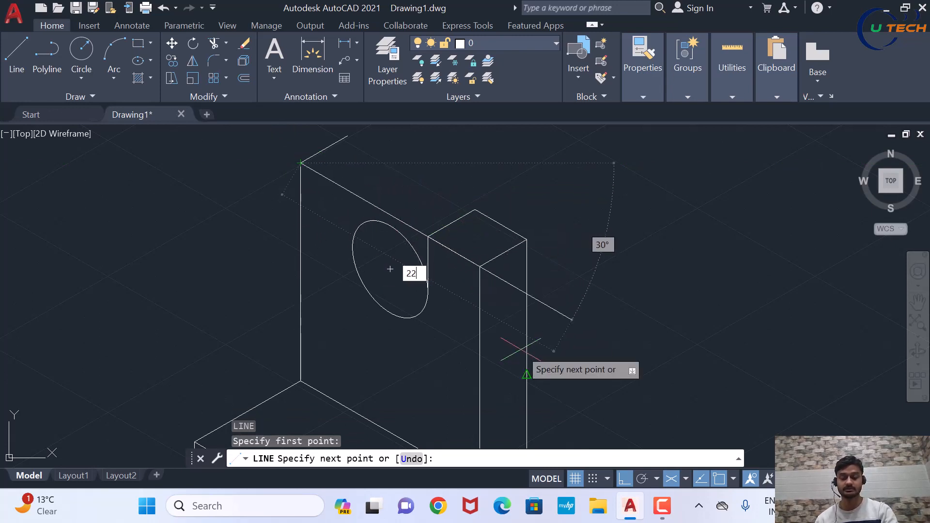
pyautogui.press('Return')
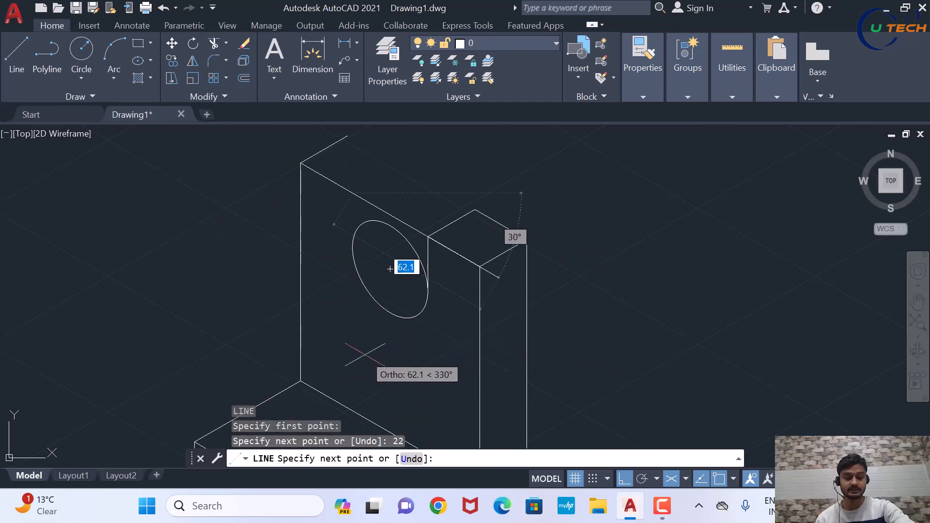
pyautogui.press('F5')
pyautogui.write('2')
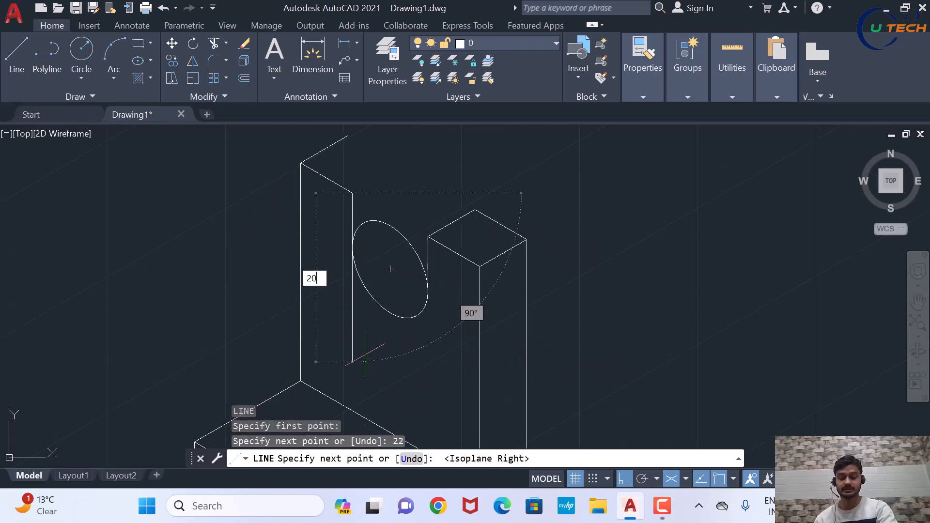
pyautogui.write('0')
pyautogui.press('Return')
pyautogui.press('Return')
# Step: From the front slot-side corner, draw 20 units at 30° and join it to the open rear end to close the rear prong's top face
pyautogui.press('Return')
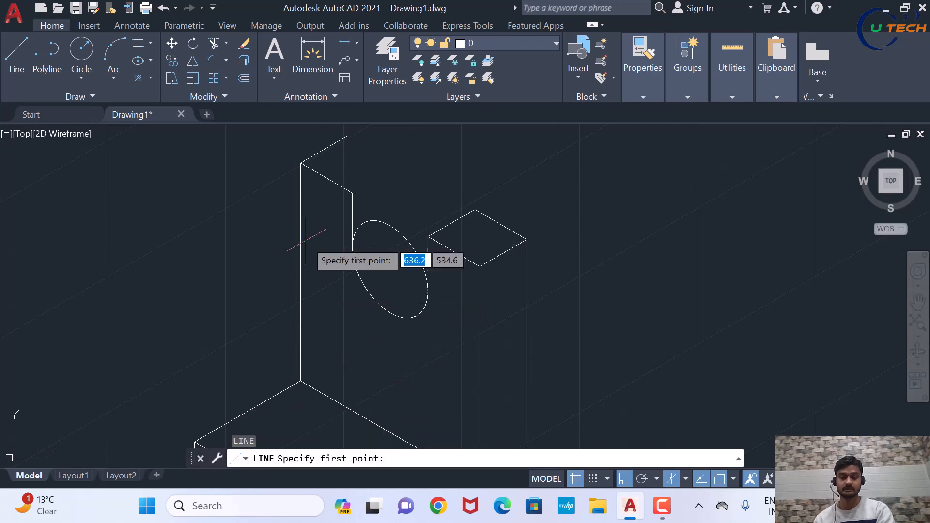
pyautogui.click(352, 193)
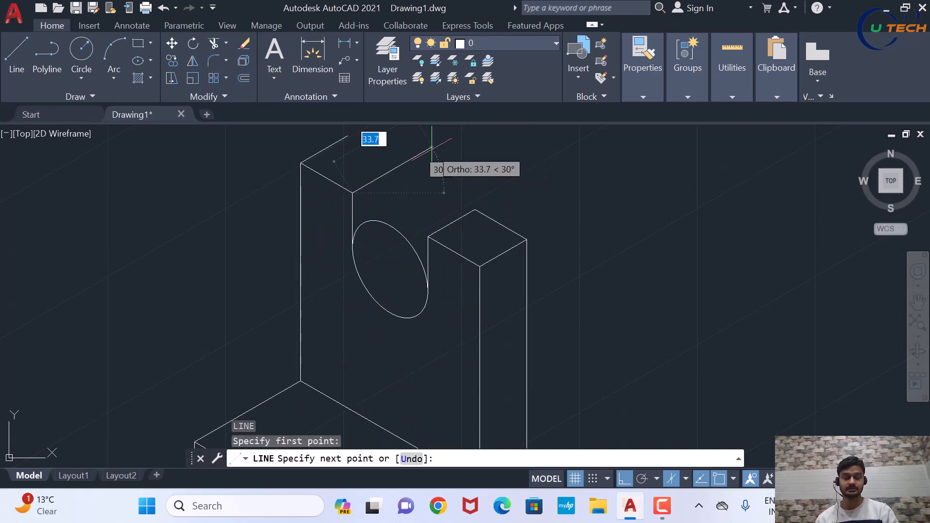
pyautogui.write('20')
pyautogui.press('Return')
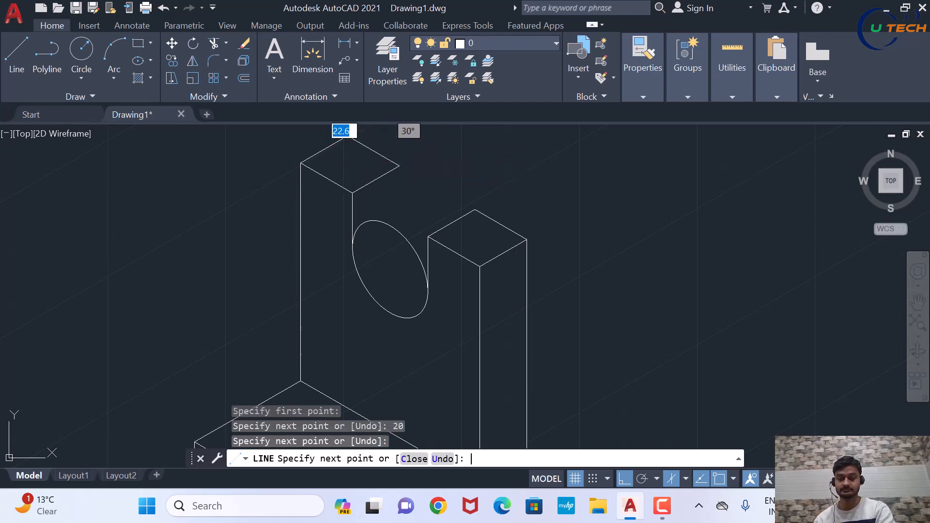
pyautogui.press('Return')
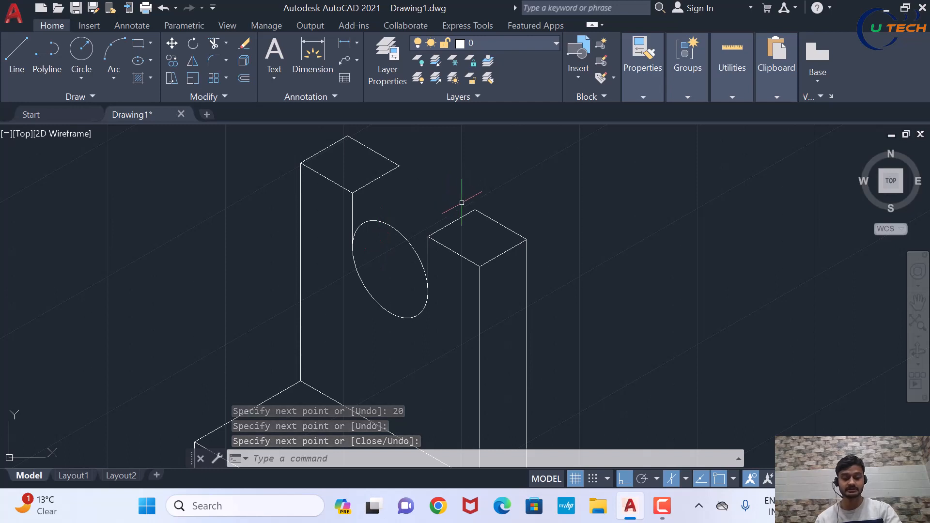
# Step: Copy the isocircle 20 units at 30° using its centre as the base point
pyautogui.write('CO')
pyautogui.press('Return')
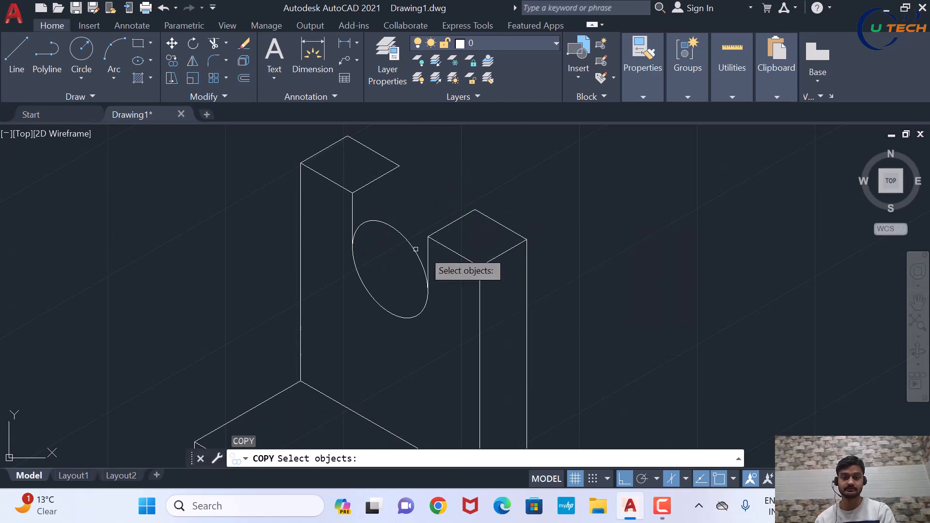
pyautogui.click(396, 231)
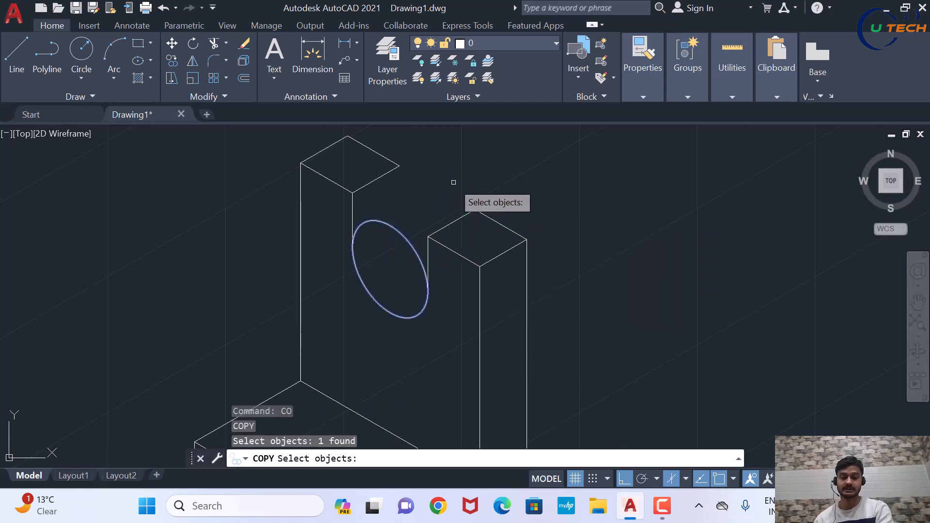
pyautogui.press('Return')
pyautogui.scroll(-2, 448, 183)
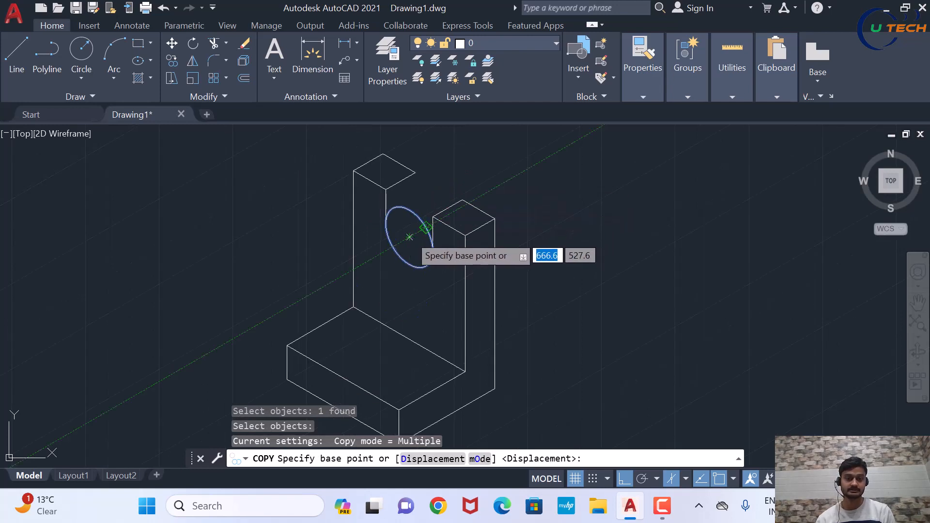
pyautogui.click(410, 237)
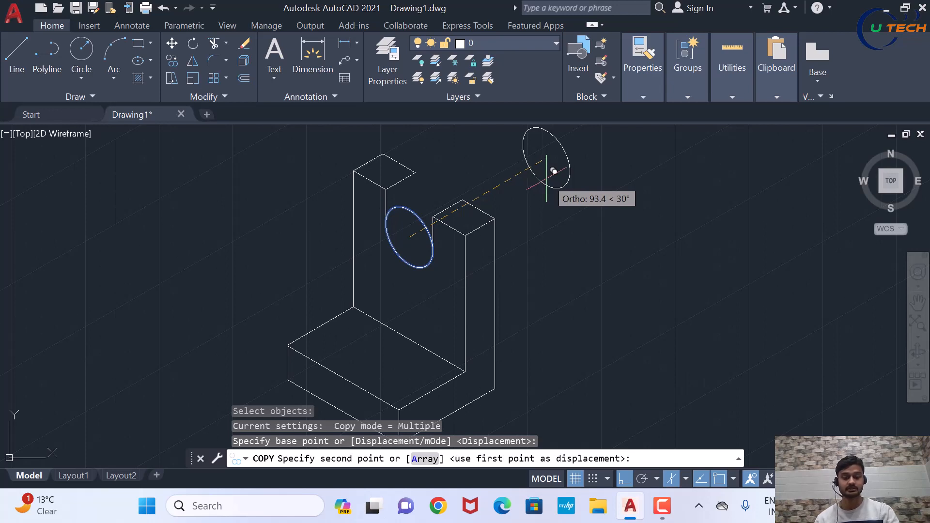
pyautogui.write('20')
pyautogui.press('Return')
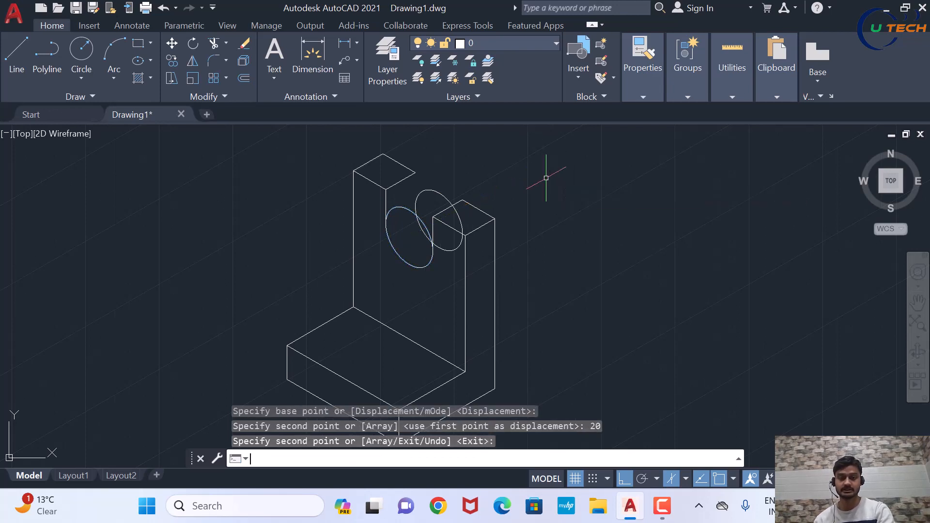
pyautogui.press('Return')
# Step: Draw a line 20 units straight down from the slot-side rear corner of the far prong's top face
pyautogui.write('l')
pyautogui.press('Return')
pyautogui.scroll(2, 437, 189)
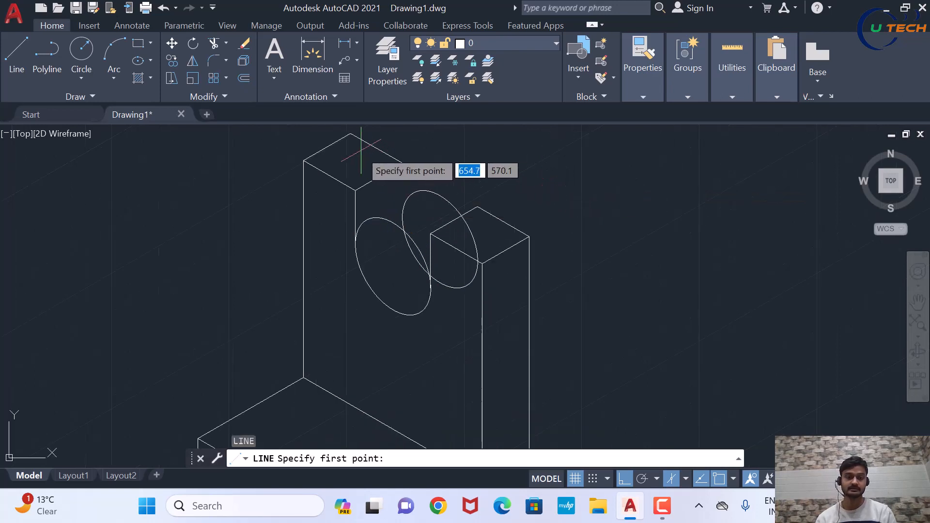
pyautogui.click(402, 163)
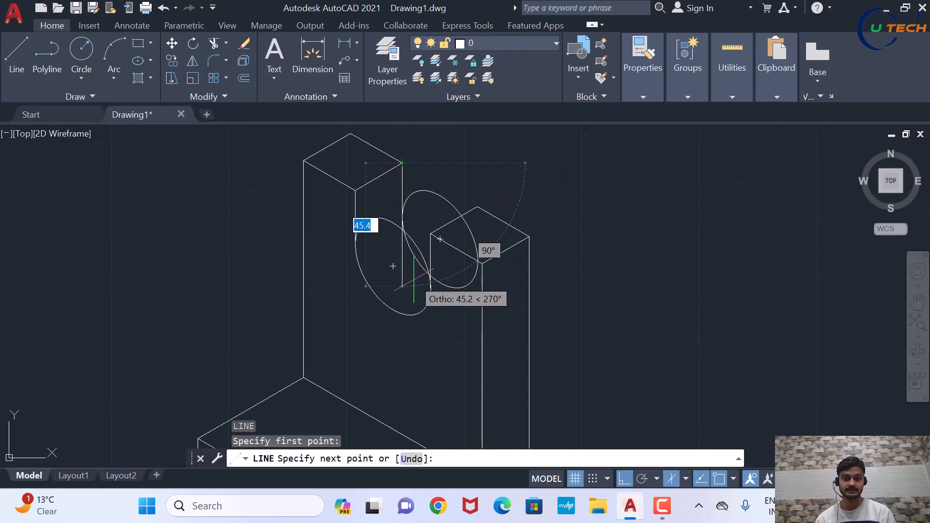
pyautogui.write('20')
pyautogui.press('Return')
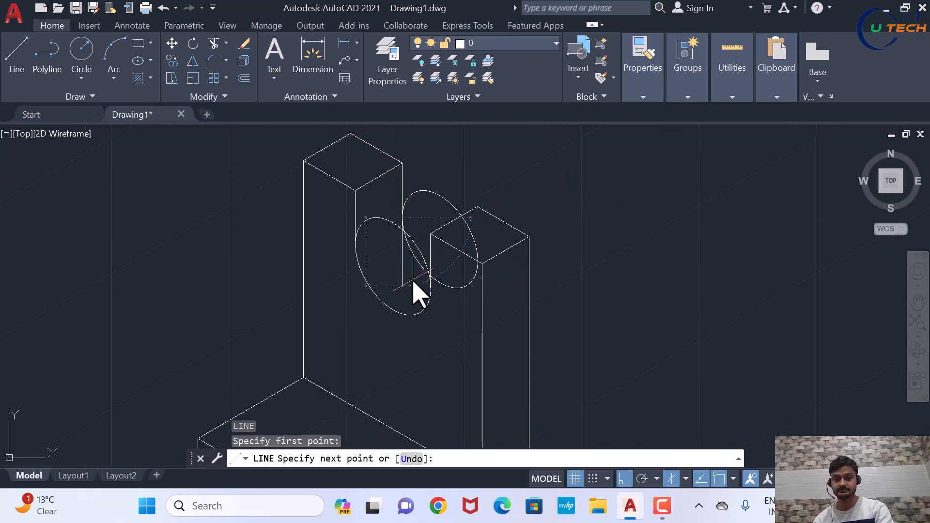
pyautogui.press('Return')
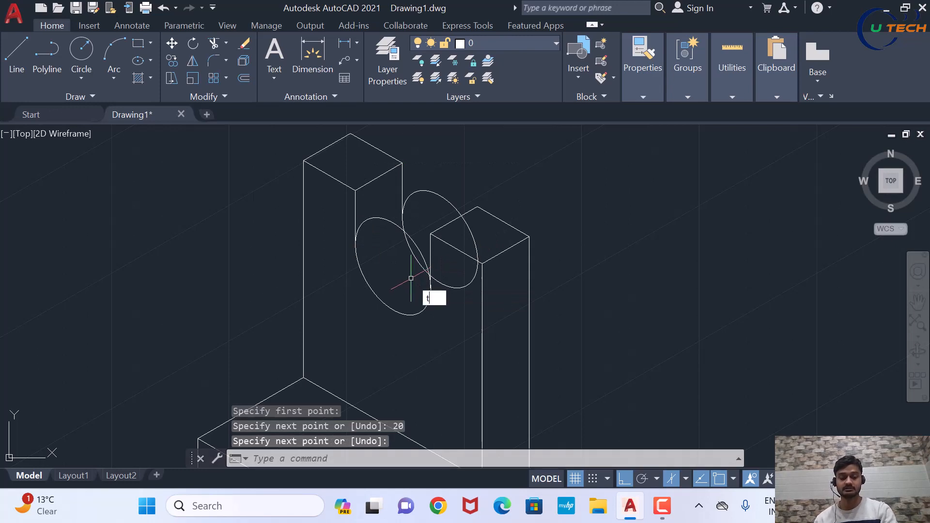
# Step: Trim the front isocircle's upper arc and the hidden parts of its copy to leave the rounded slot outline
pyautogui.write('tr')
pyautogui.press('Return')
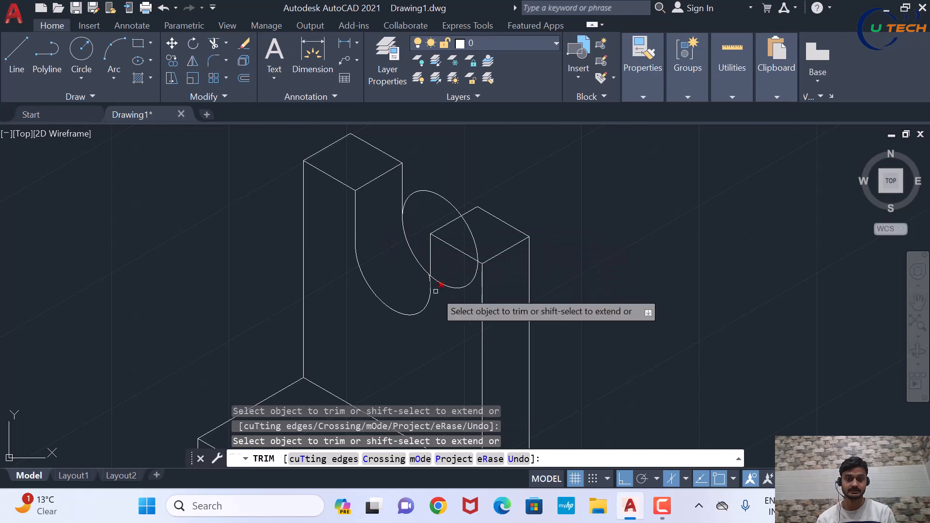
pyautogui.click(460, 283)
pyautogui.click(460, 283)
pyautogui.press('Return')
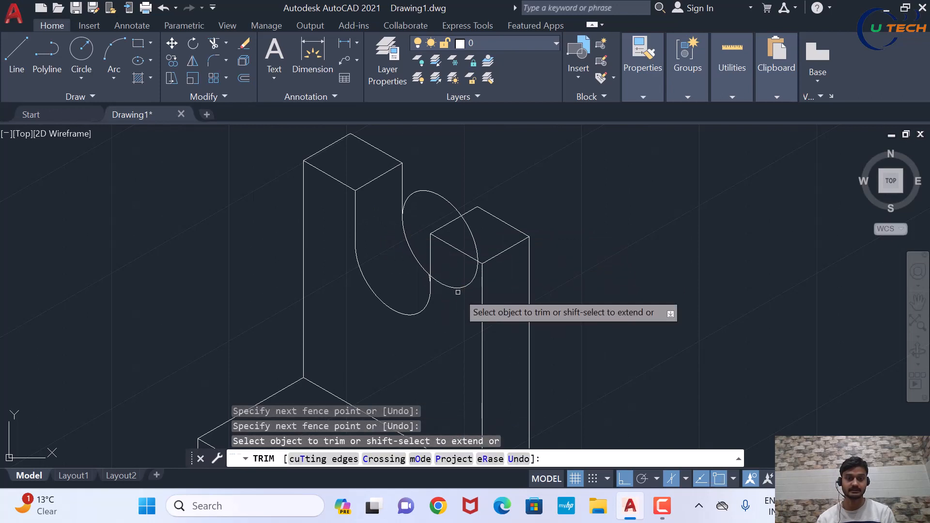
pyautogui.click(444, 210)
pyautogui.press('Return')
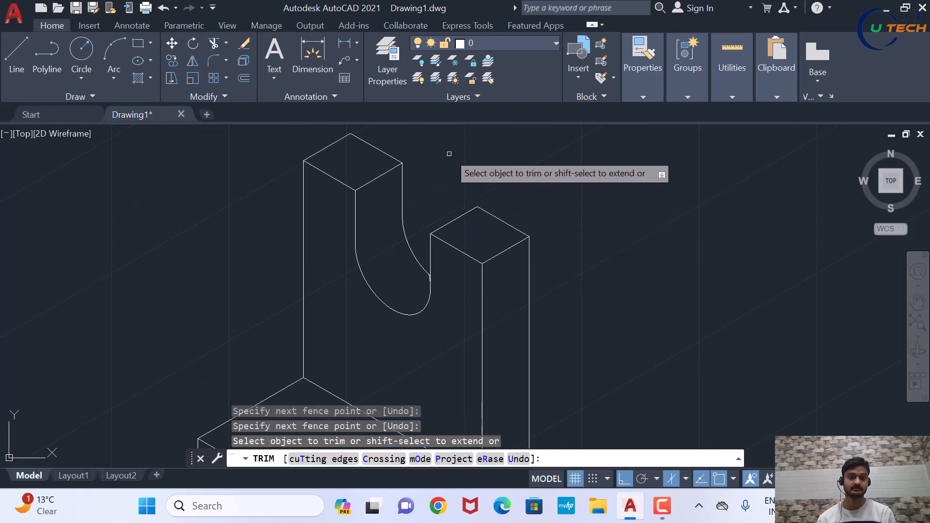
pyautogui.scroll(-4, 485, 189)
pyautogui.press('Escape')
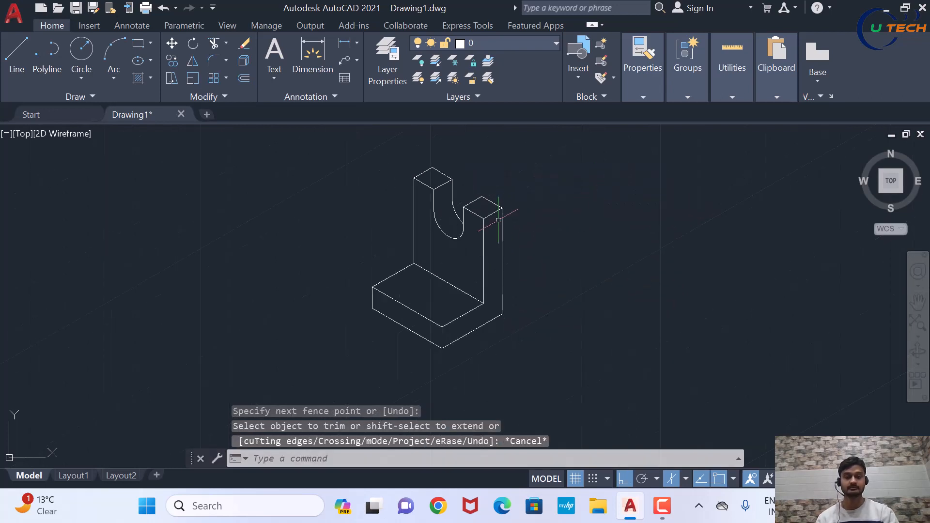
# Step: Turn off the drawing grid
pyautogui.scroll(-2, 409, 310)
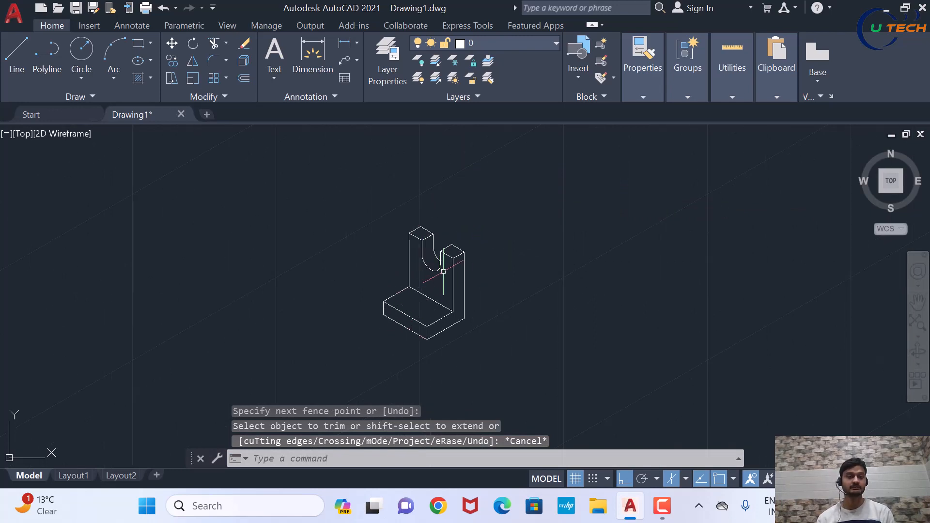
pyautogui.scroll(3, 450, 264)
pyautogui.scroll(-1, 426, 297)
pyautogui.scroll(2, 455, 271)
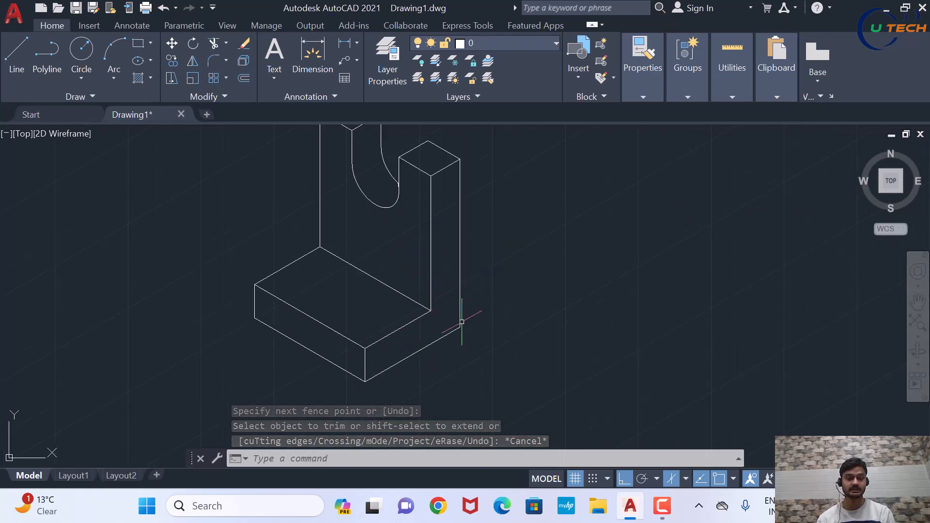
pyautogui.scroll(-3, 484, 276)
pyautogui.scroll(1, 499, 277)
pyautogui.scroll(-1, 475, 288)
pyautogui.scroll(2, 415, 339)
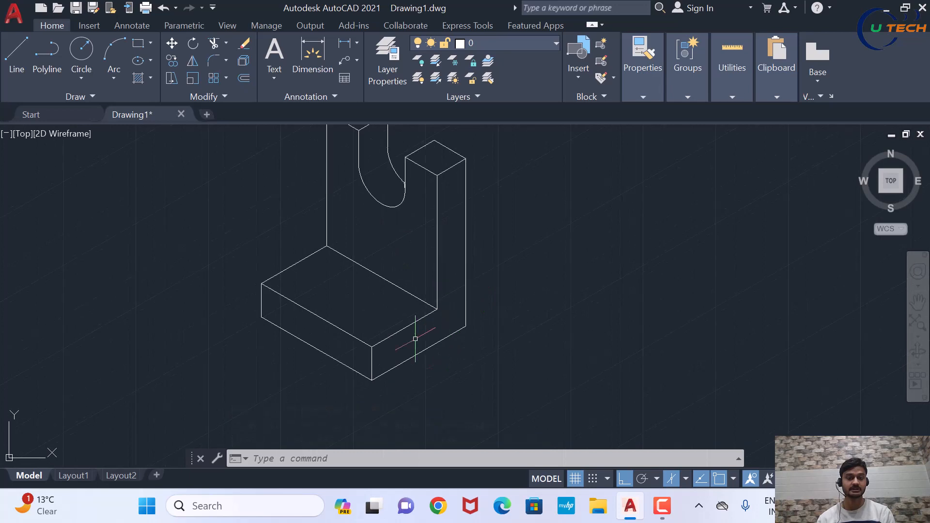
pyautogui.scroll(-2, 382, 402)
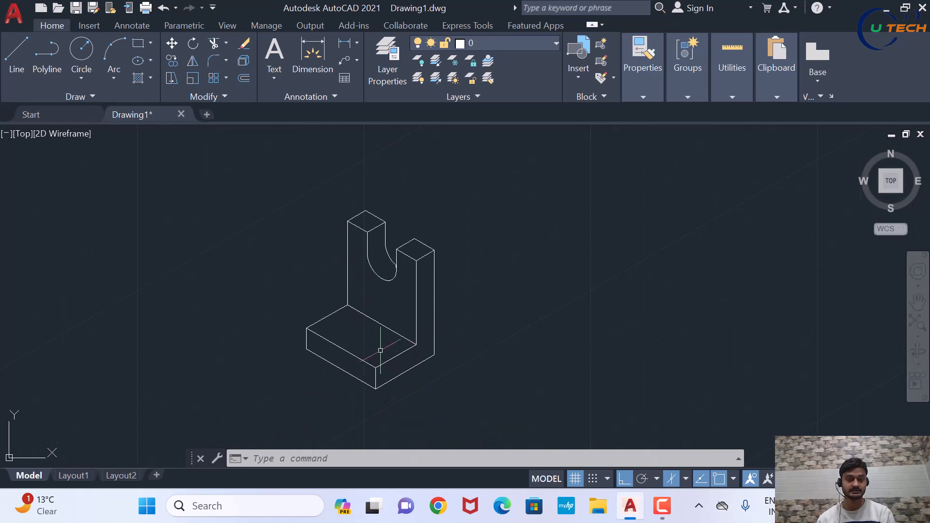
pyautogui.click(575, 479)
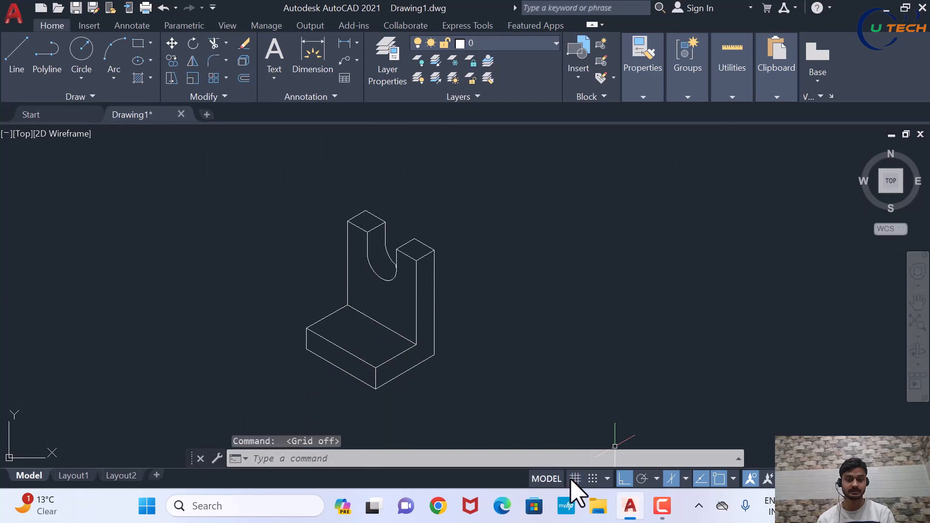
pyautogui.moveTo(428, 373); pyautogui.dragTo(435, 376, button='middle')
pyautogui.scroll(2, 465, 353)
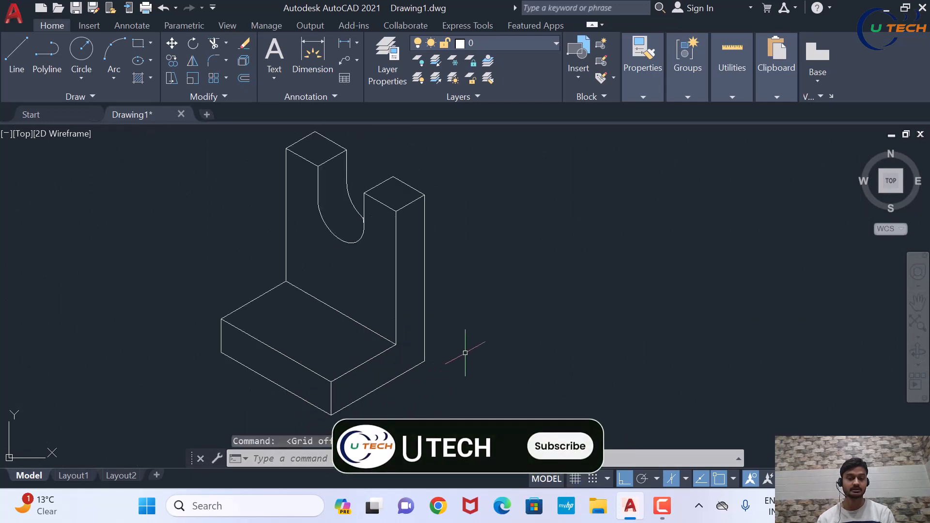
pyautogui.scroll(-2, 480, 295)
pyautogui.scroll(2, 366, 330)
pyautogui.scroll(-2, 483, 244)
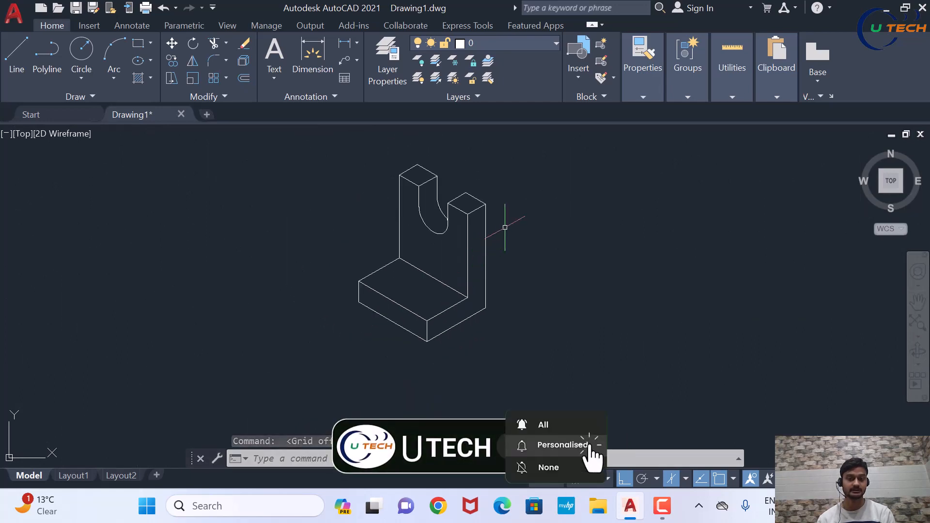
pyautogui.scroll(2, 505, 226)
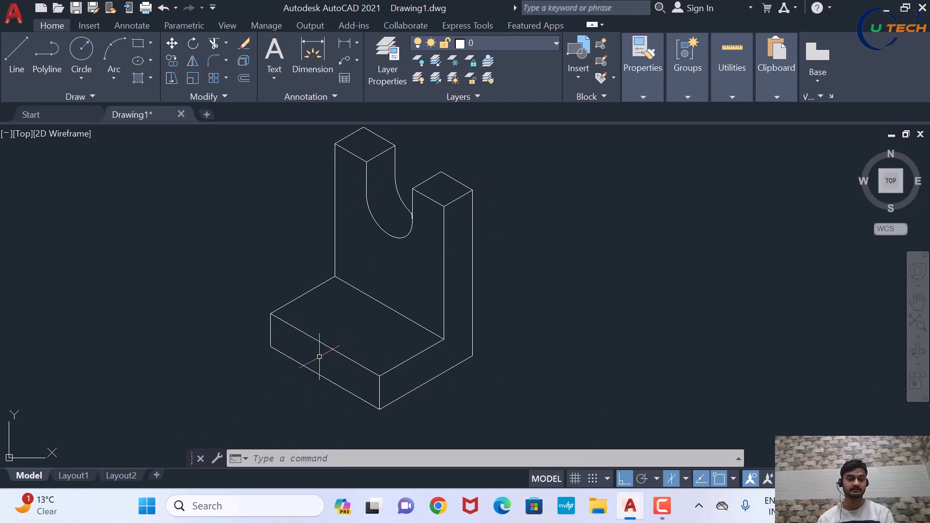
pyautogui.scroll(-2, 128, 381)
pyautogui.scroll(2, 349, 358)
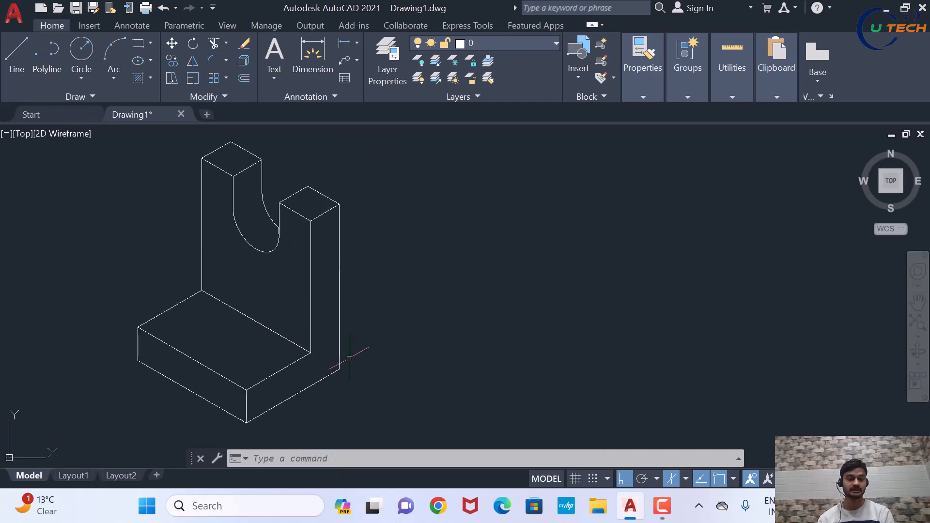